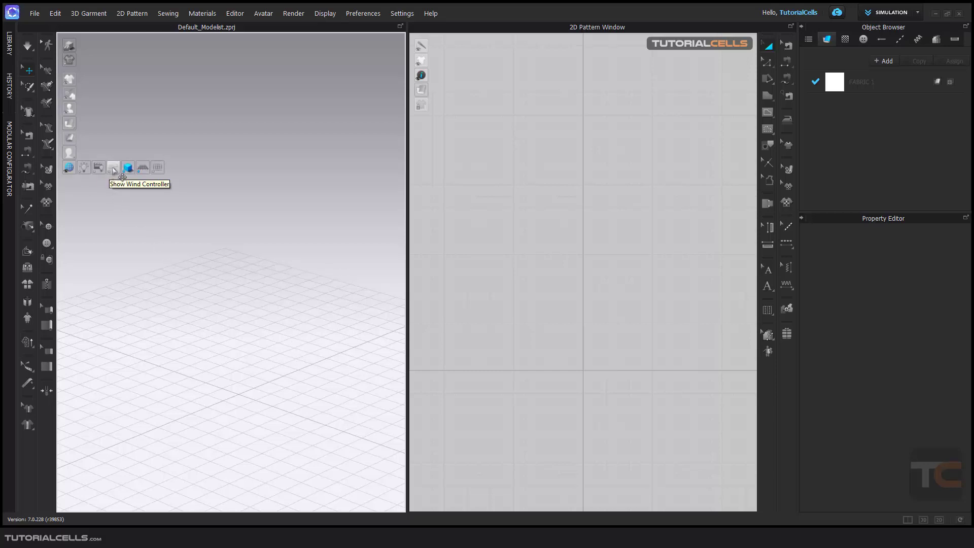
- Show the wind controller in the 3D window and select it to access its wind properties
click(113, 169)
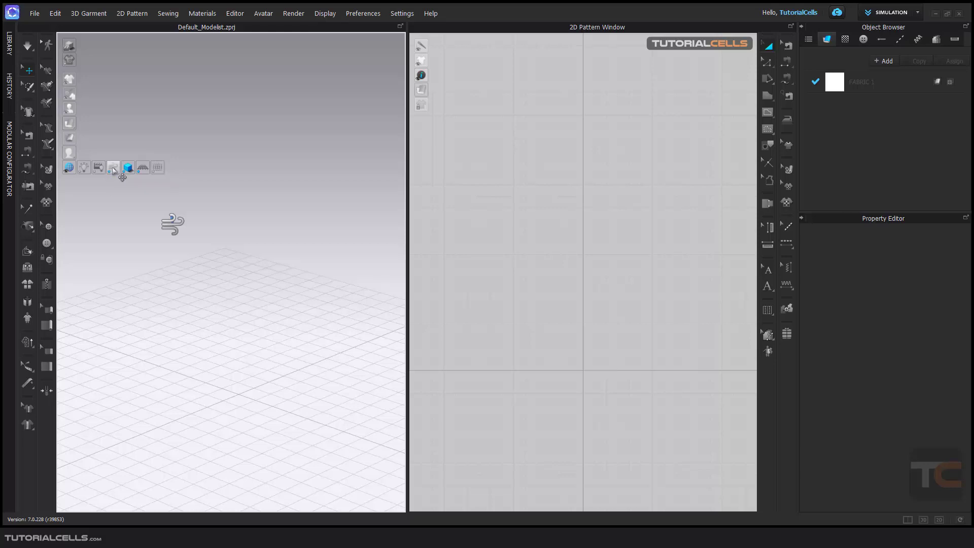
click(186, 233)
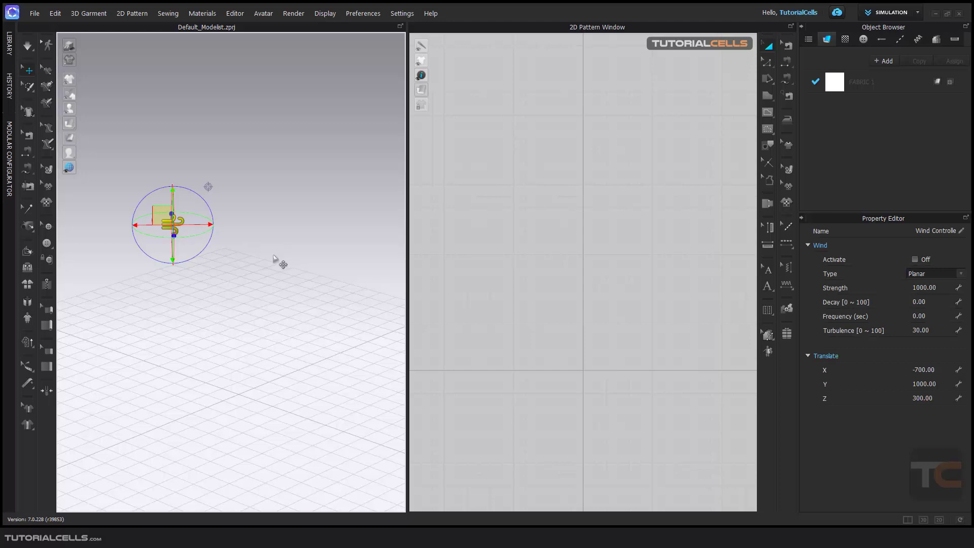
right_drag(274, 259, 235, 282)
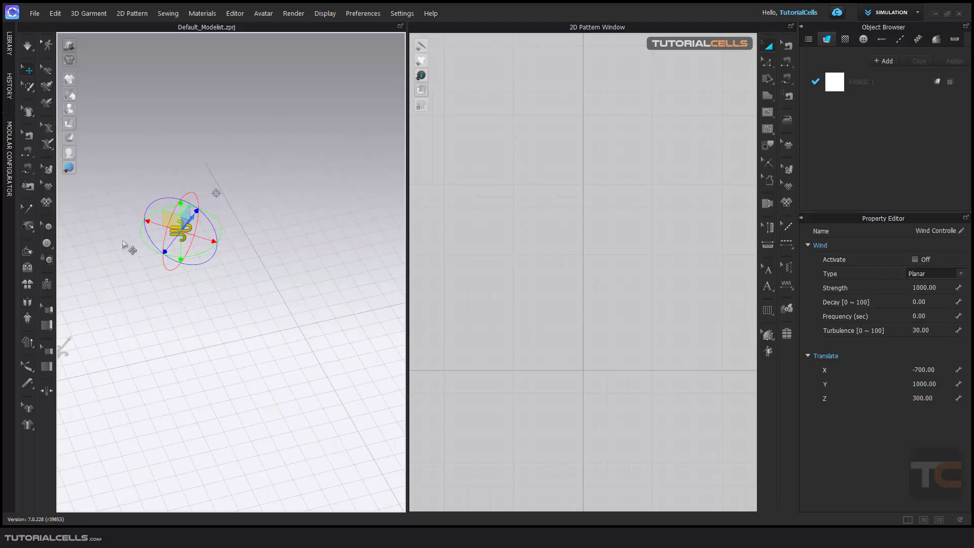
right_drag(123, 245, 271, 250)
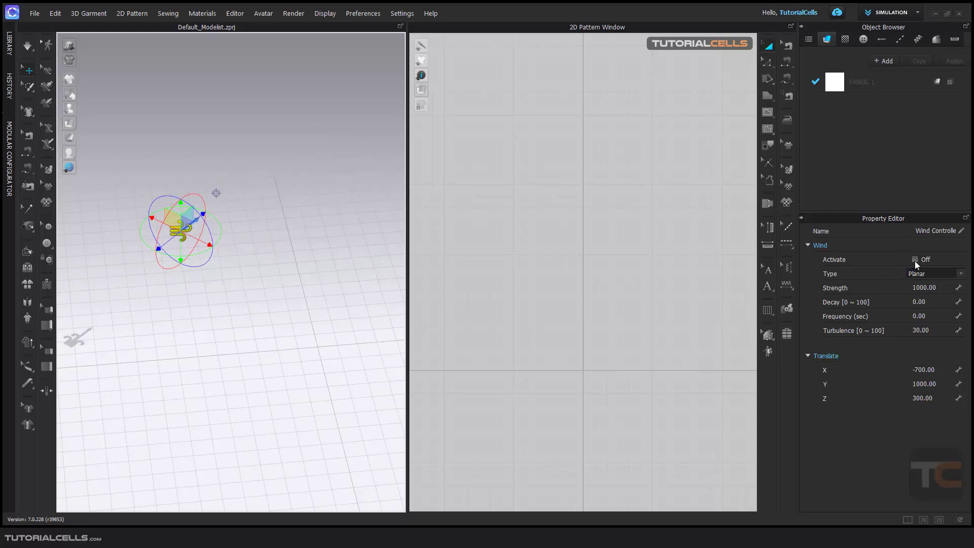
- Draw a tall rectangular pattern with a perimeter of about 3345 mm in the 2D Pattern Window, above the horizontal axis
scroll(333, 295, down, 3)
right_drag(295, 291, 402, 287)
middle_drag(551, 306, 562, 261)
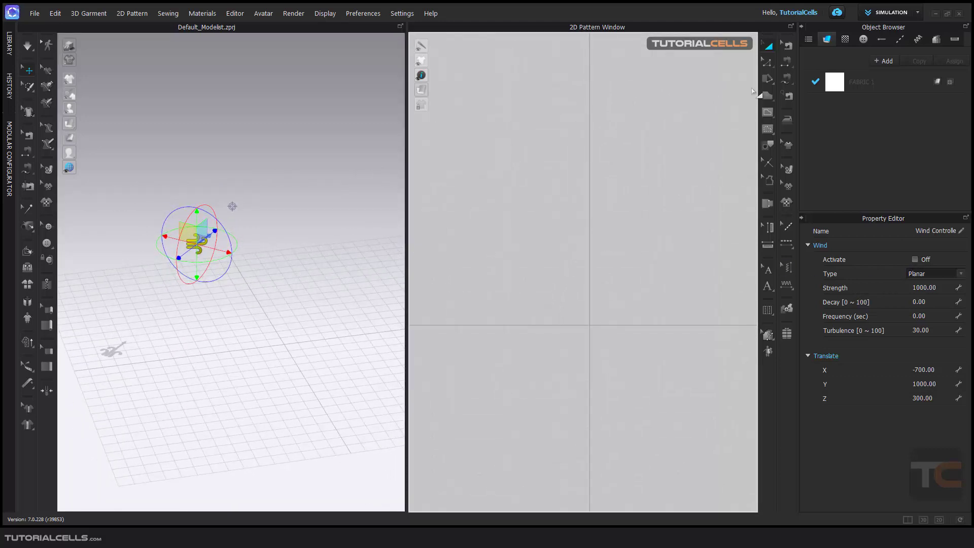
click(772, 98)
click(810, 109)
drag(605, 186, 653, 293)
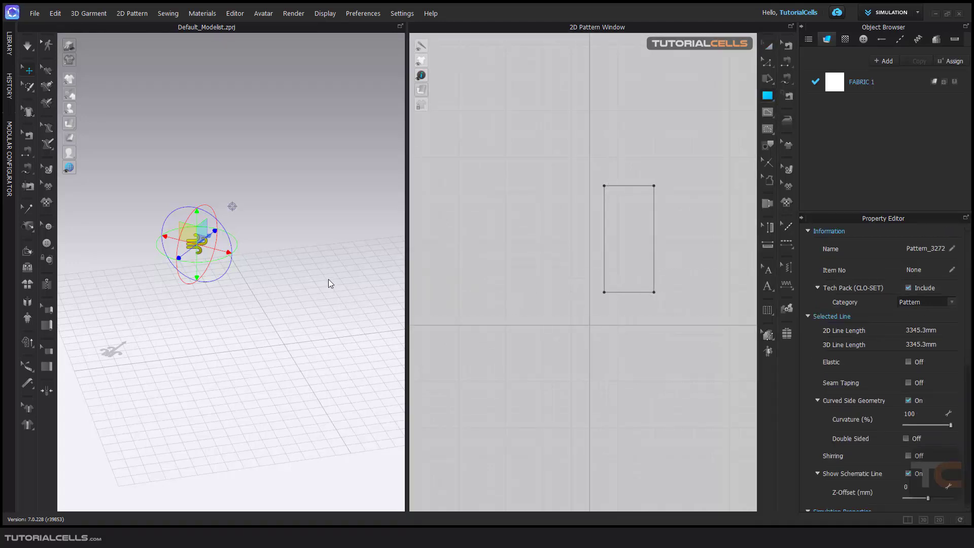
- Move the wind controller to about X 7.06, Z 1139.56 and rotate it around its vertical axis to aim at the rectangular pattern
right_drag(289, 273, 241, 314)
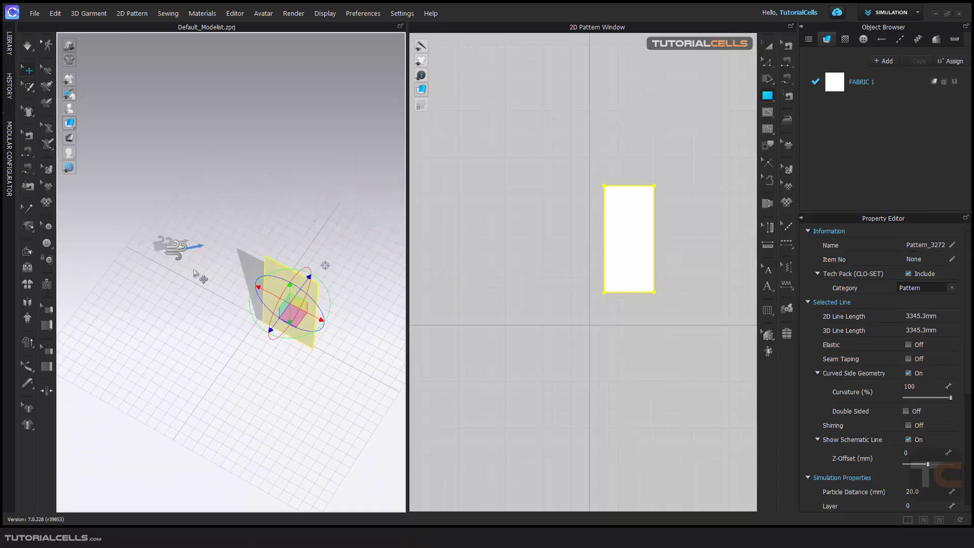
right_drag(206, 248, 198, 274)
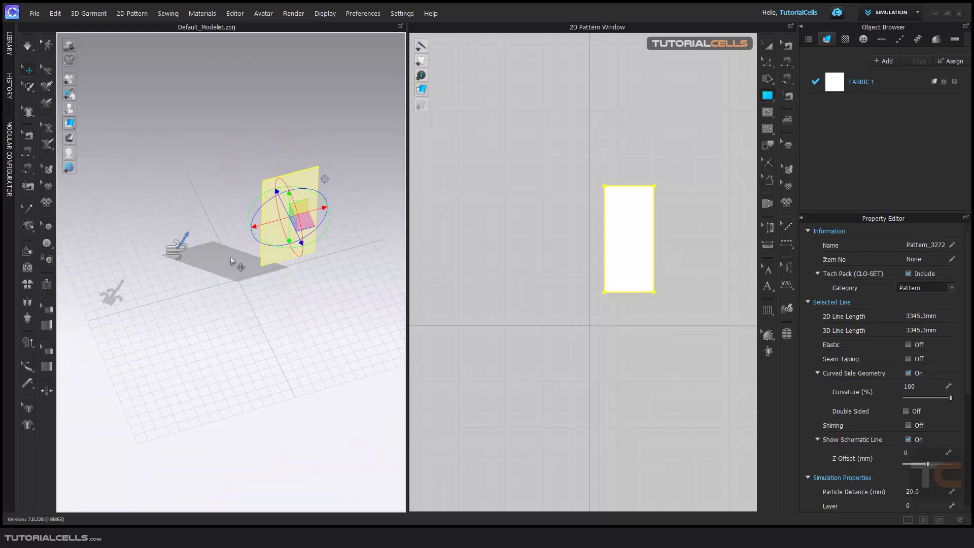
drag(279, 246, 273, 245)
key(ctrl+z)
click(176, 247)
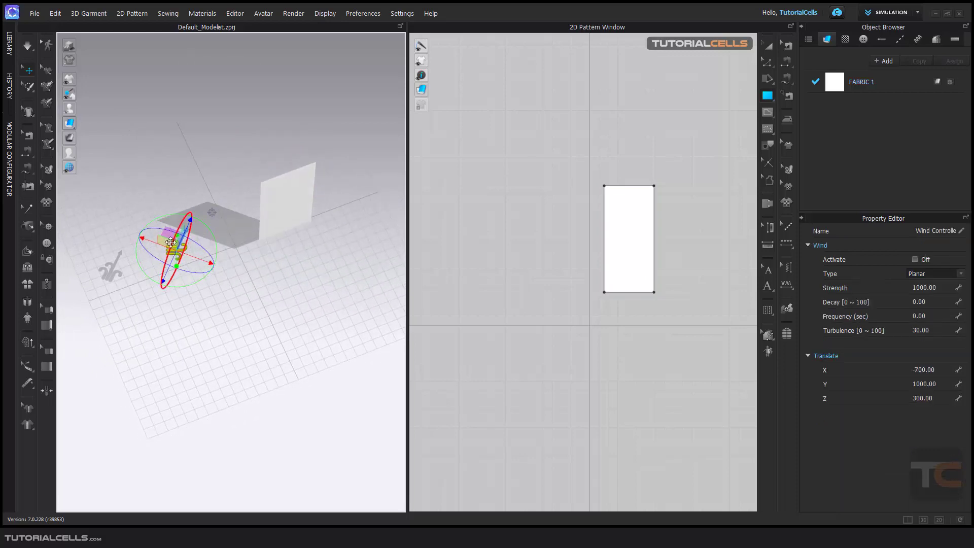
drag(176, 246, 283, 288)
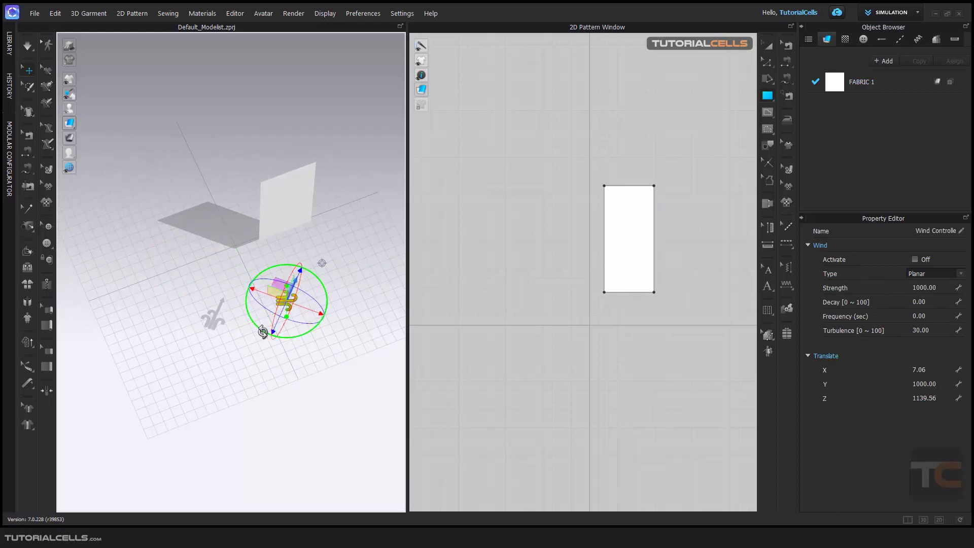
drag(262, 333, 293, 334)
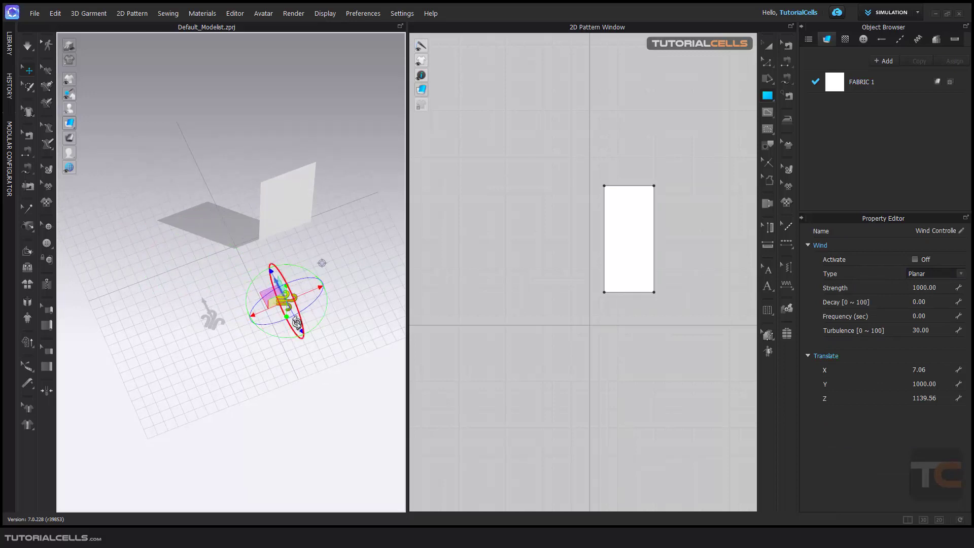
- Keep the wind type set to Planar and shift the wind controller to about X -70.92, Z 1142.55
right_drag(320, 310, 203, 313)
click(294, 296)
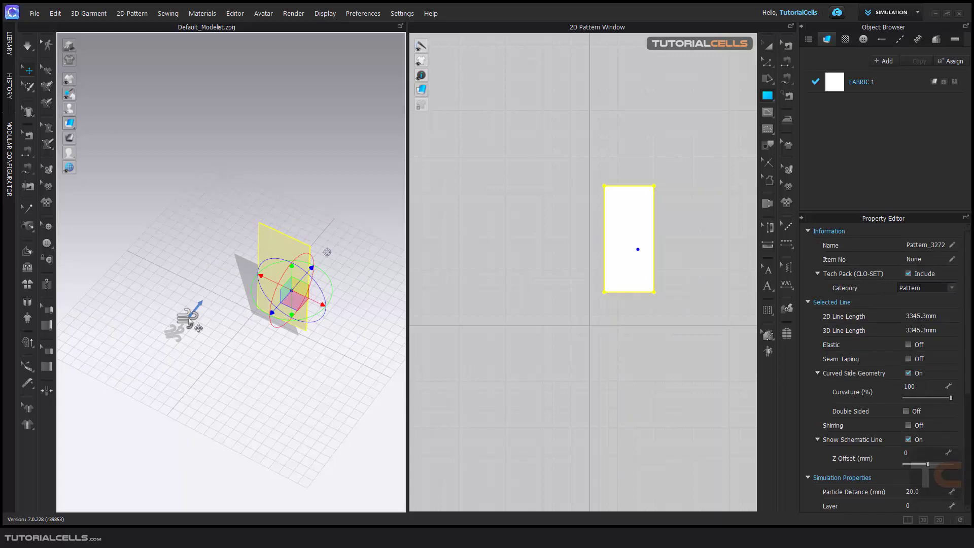
click(189, 318)
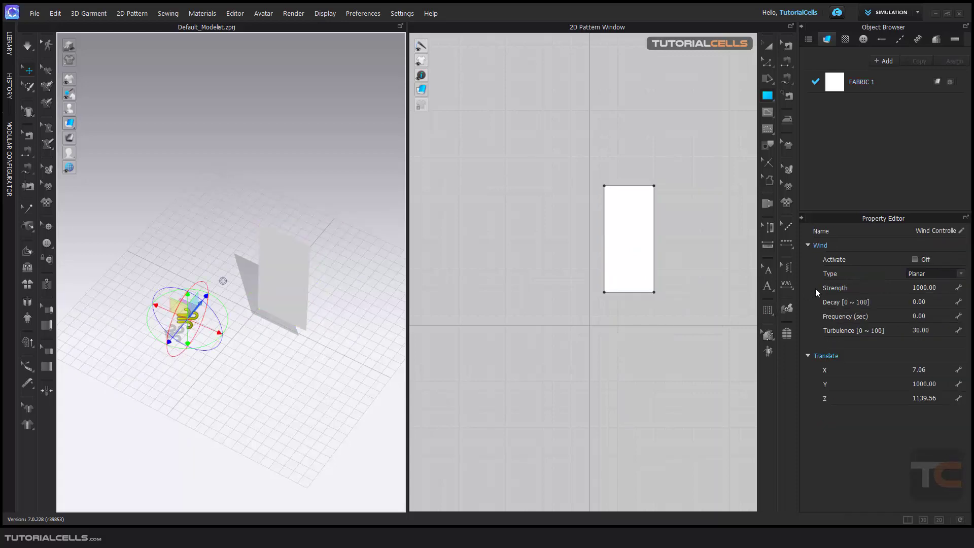
click(953, 274)
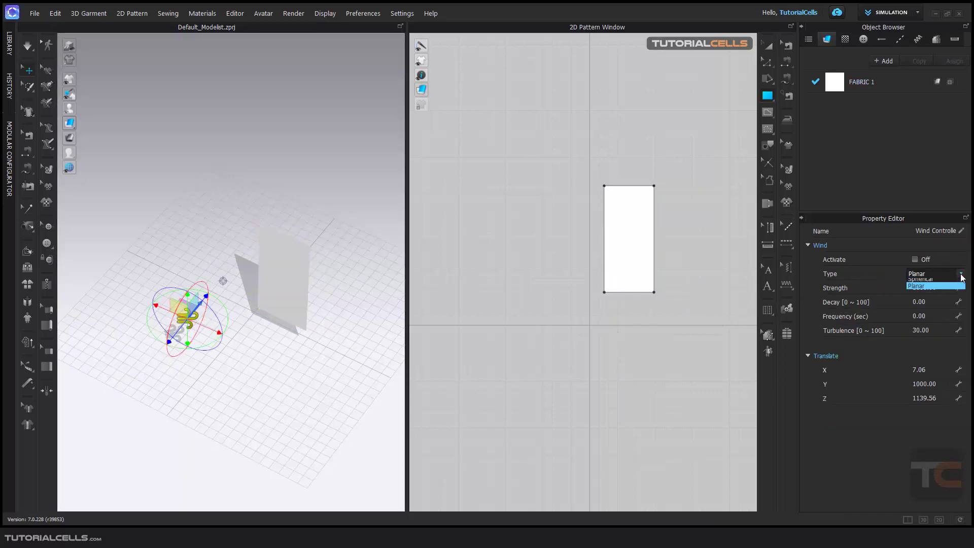
click(942, 278)
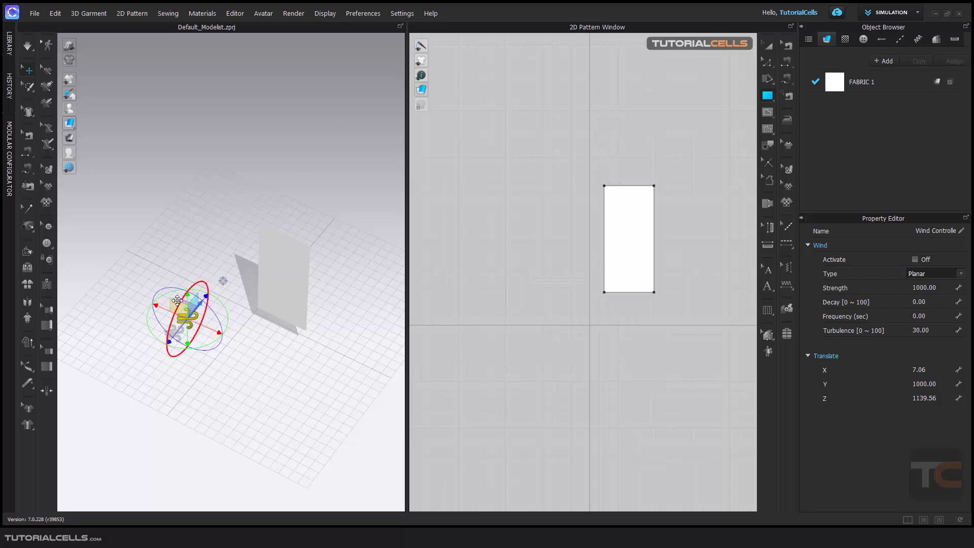
drag(166, 306, 177, 311)
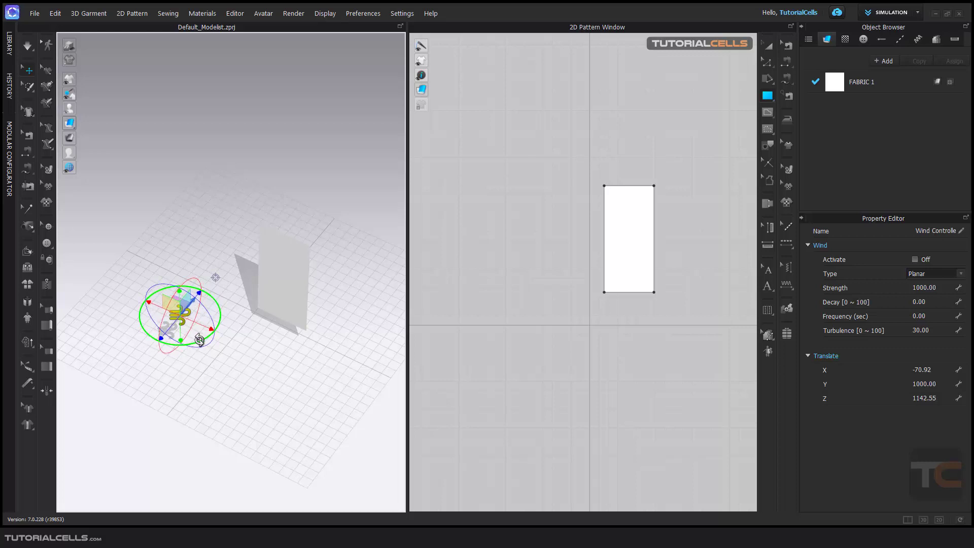
right_drag(221, 346, 222, 359)
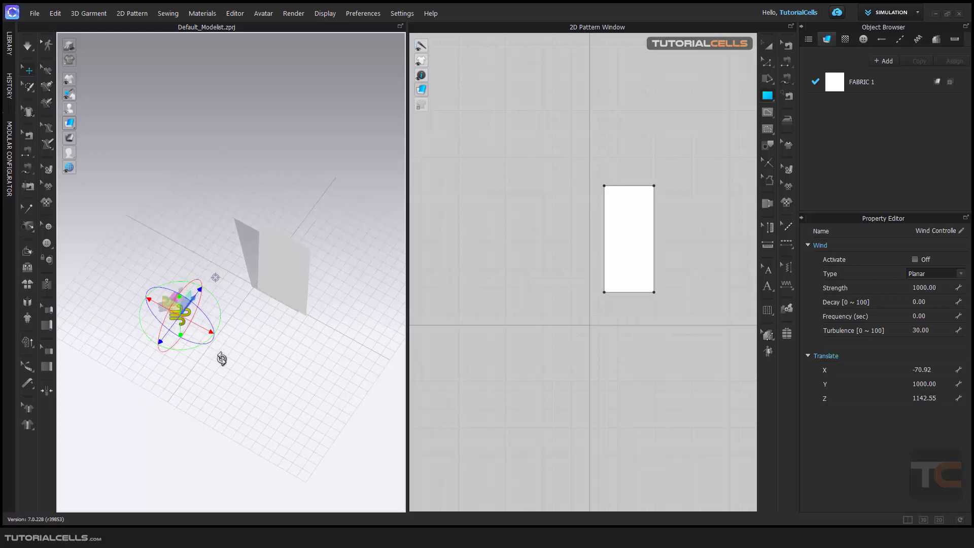
click(179, 346)
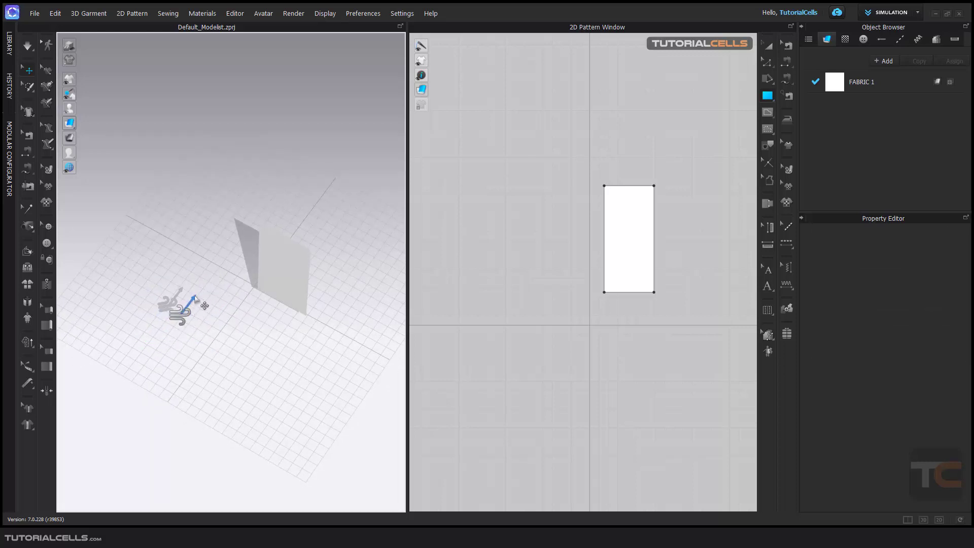
- Move the rectangular pattern sideways in the 3D window so it stands in the wind controller's path
click(263, 278)
right_drag(263, 278, 290, 285)
click(286, 244)
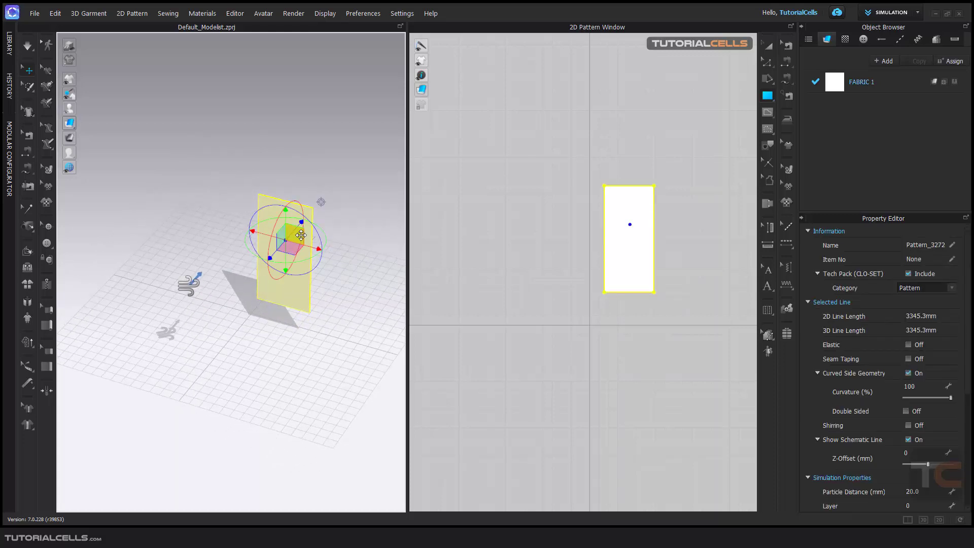
drag(301, 235, 252, 222)
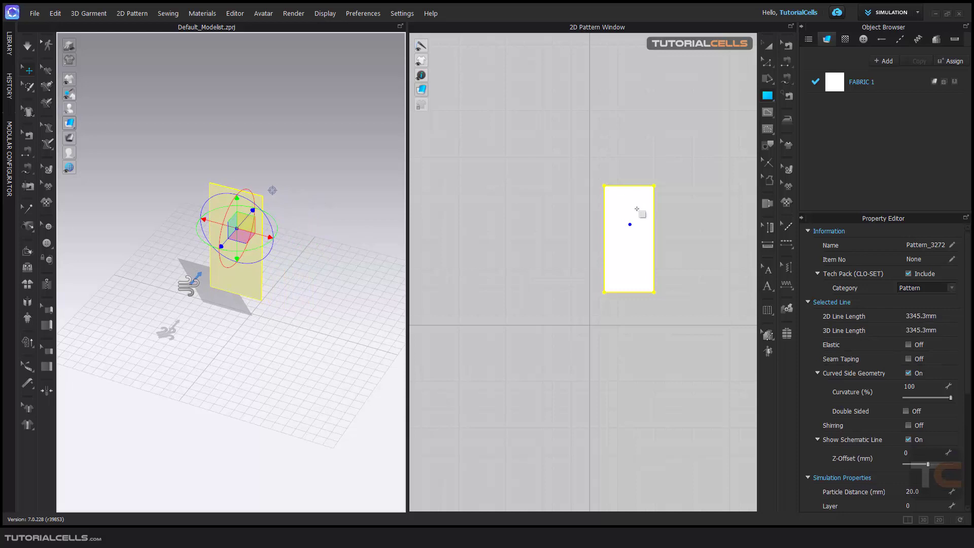
- Pin the upper edge of the rectangular pattern across its full width using Pin (Box)
middle_drag(636, 209, 588, 219)
scroll(571, 214, up, 2)
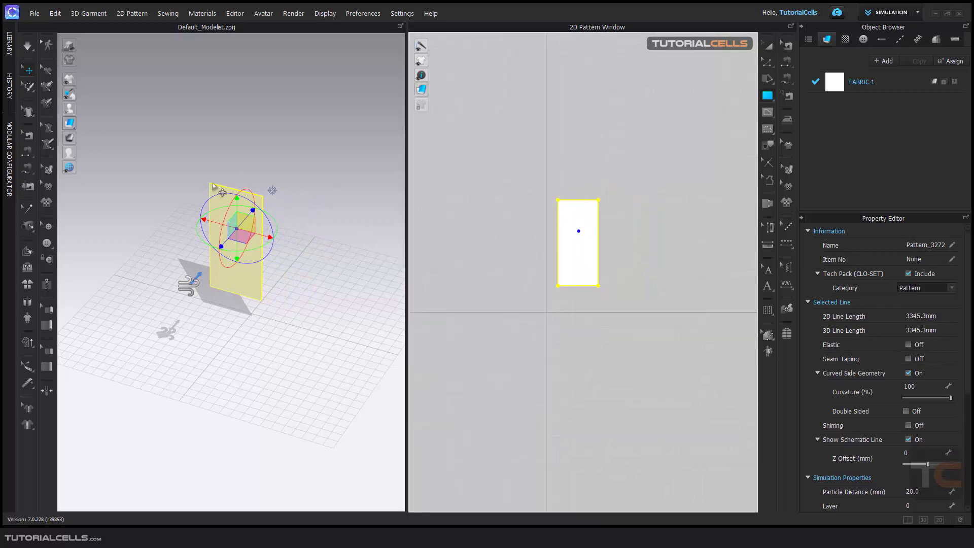
scroll(598, 225, up, 4)
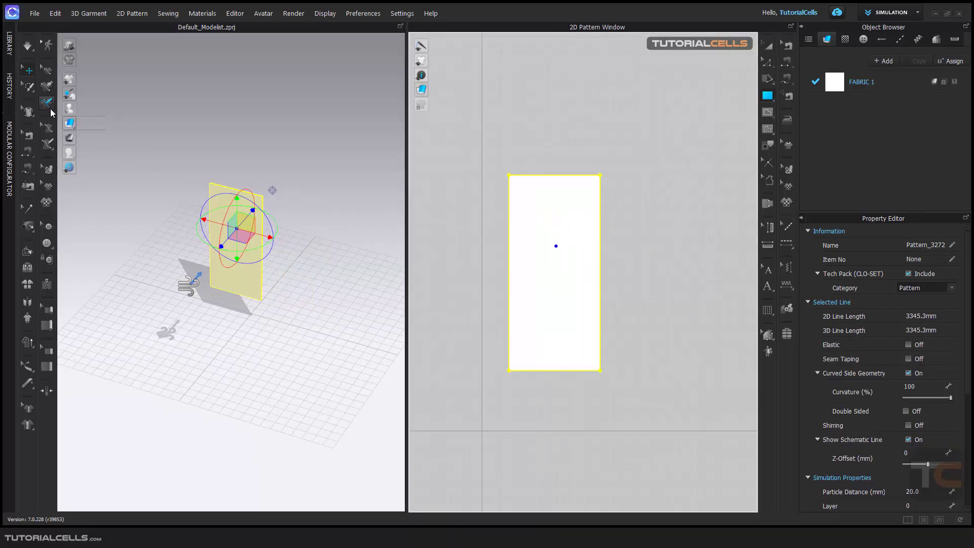
click(29, 87)
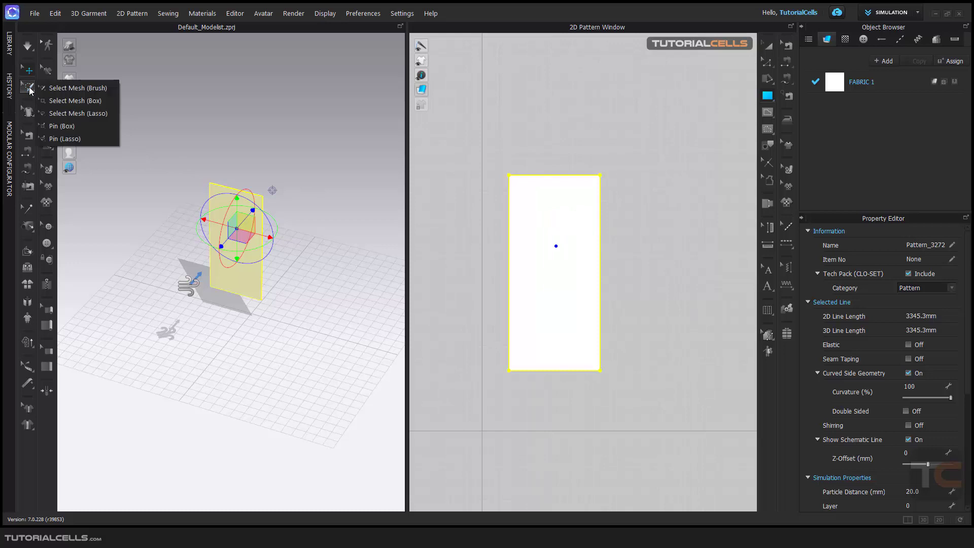
click(56, 126)
drag(486, 161, 626, 184)
- Simulate the pinned pattern with the wind off, and stop the simulation
right_drag(299, 214, 337, 278)
key(space)
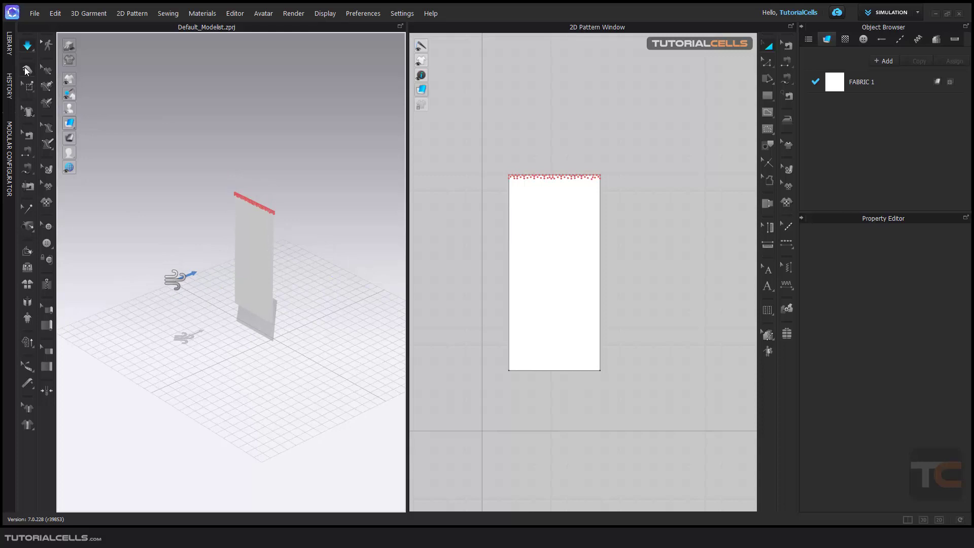
click(28, 47)
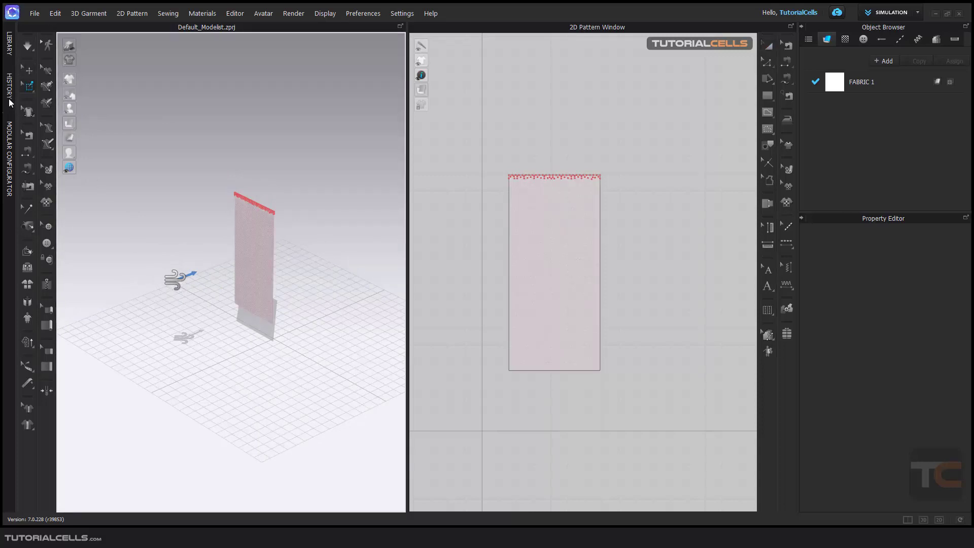
- Activate the wind controller and simulate its effect on the hanging pattern, then stop the simulation
click(28, 71)
click(185, 288)
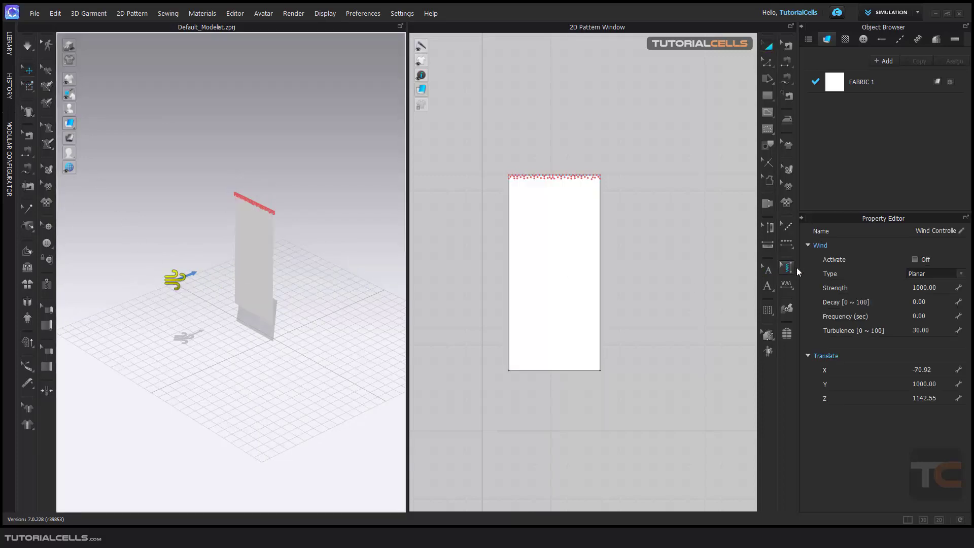
click(916, 259)
key(space)
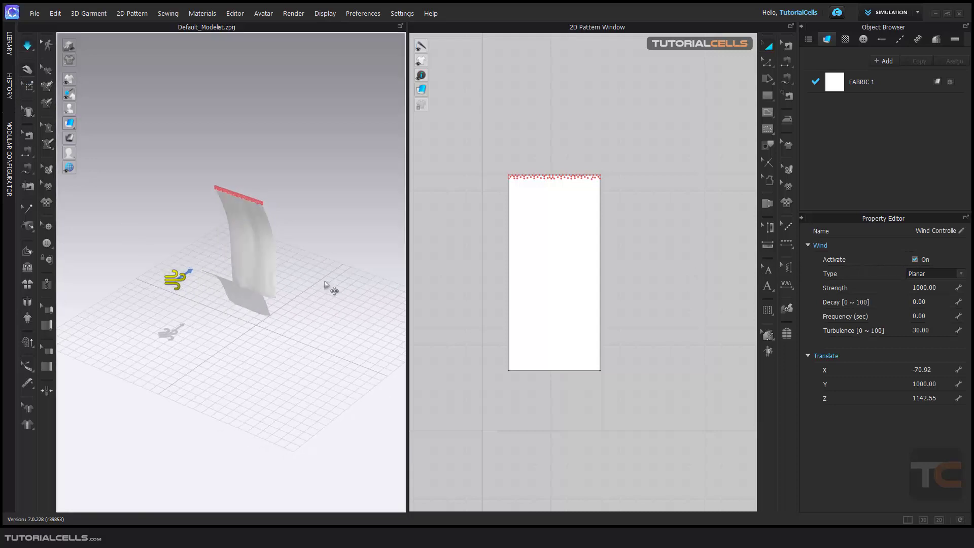
right_drag(325, 285, 321, 272)
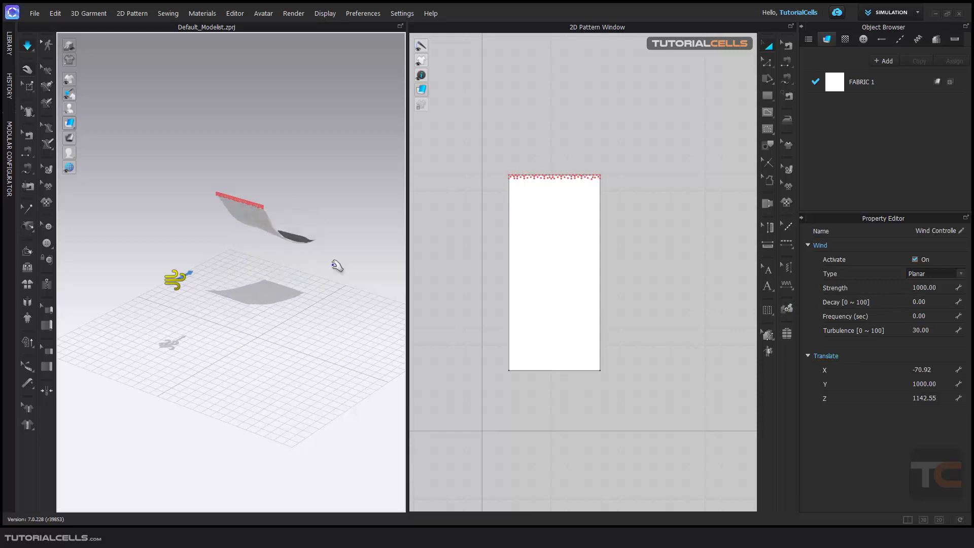
key(space)
- Rotate the wind controller around its vertical axis and back toward the fabric during simulation, then stop the simulation
right_drag(235, 290, 242, 309)
click(181, 290)
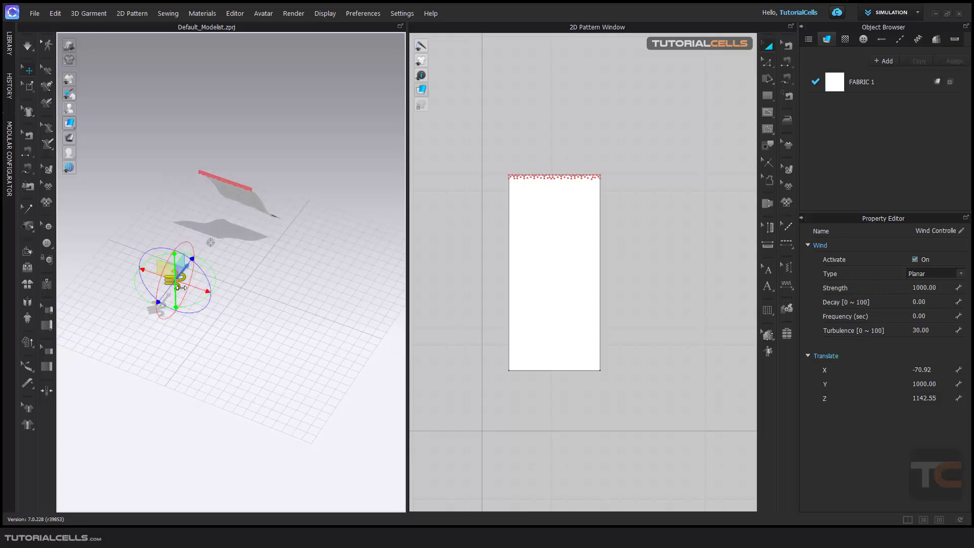
drag(161, 299, 159, 298)
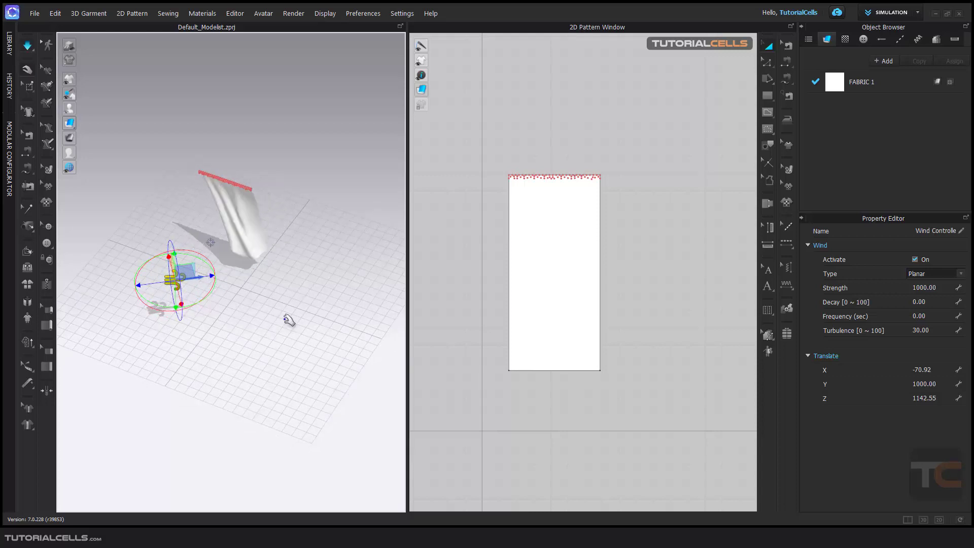
drag(160, 305, 192, 305)
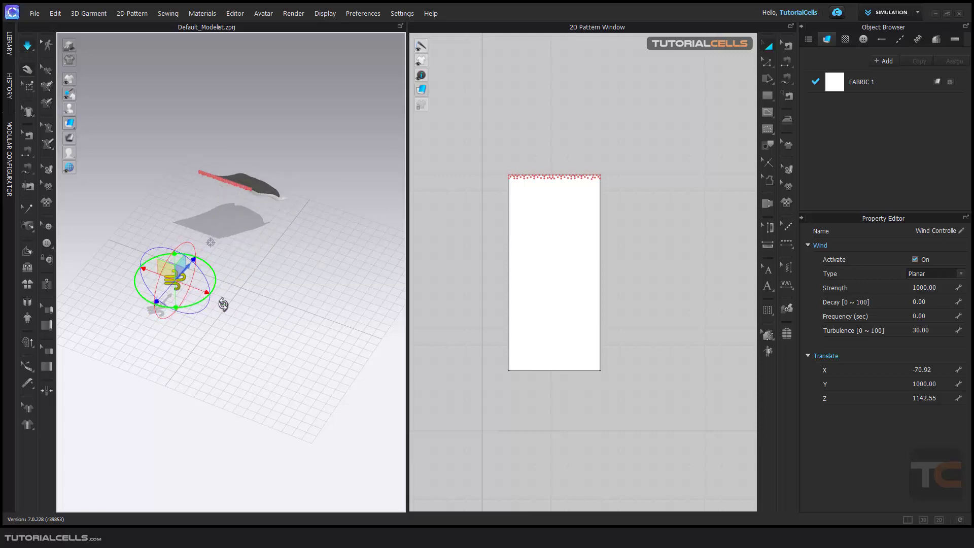
right_drag(223, 304, 254, 305)
key(space)
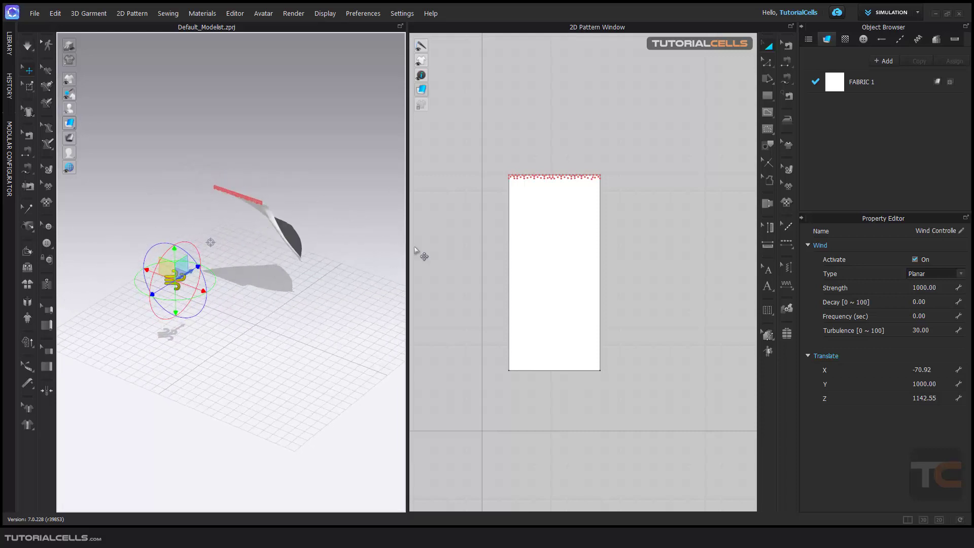
- Duplicate the pinned rectangular pattern and place the copy beside the original at the same height in the 2D Pattern Window
click(538, 209)
scroll(540, 232, down, 3)
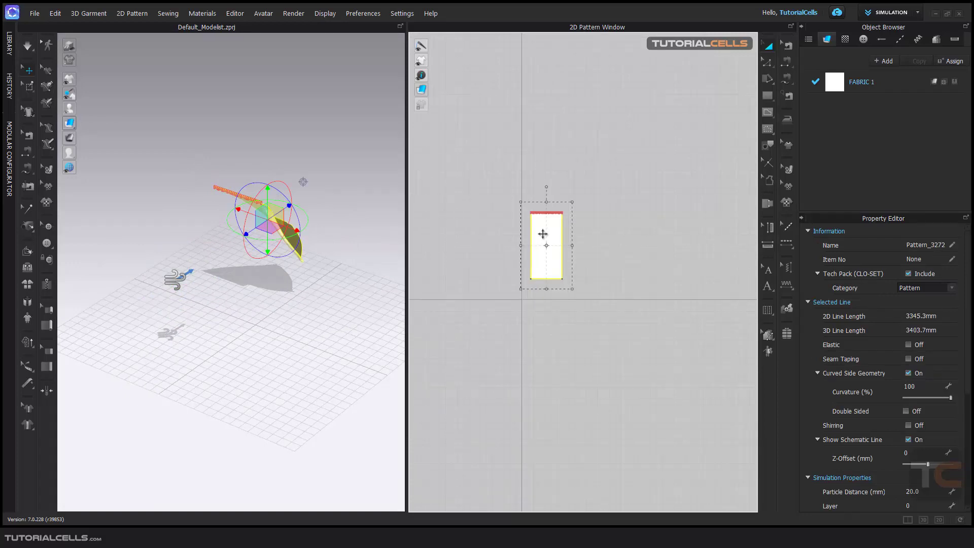
key(ctrl+c)
key(ctrl+v)
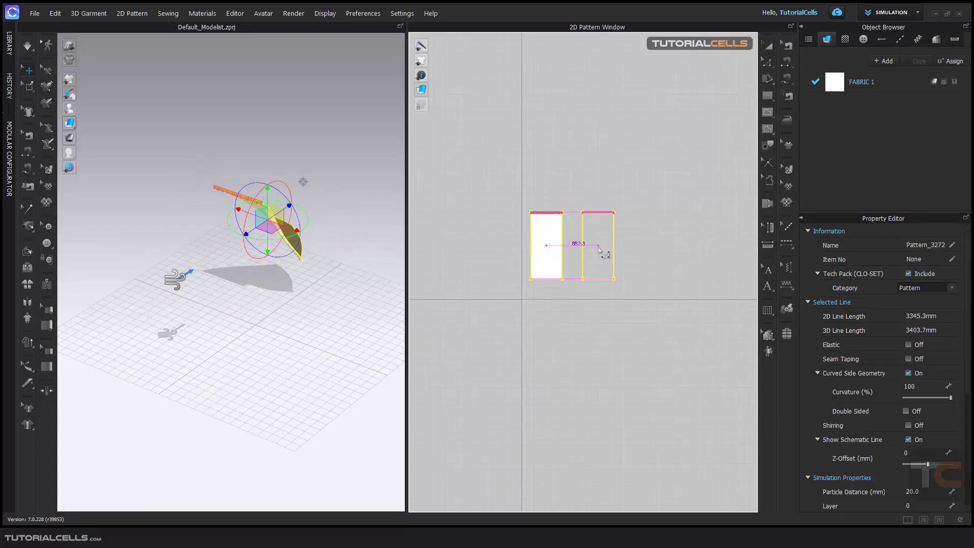
click(598, 245)
right_drag(300, 279, 317, 317)
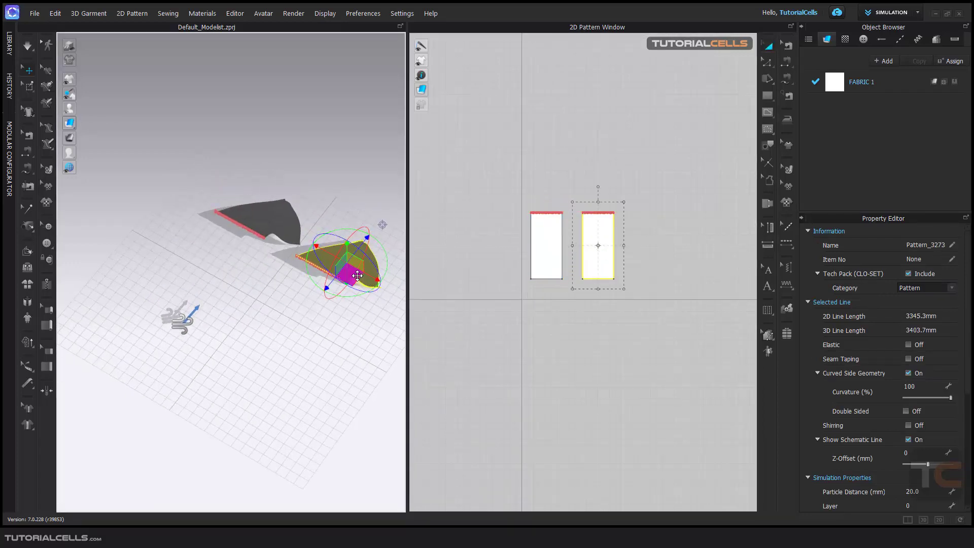
- Move the duplicated pattern to the opposite side of the wind controller in the 3D view, simulate the planar wind, and stop the simulation
drag(355, 278, 147, 388)
key(space)
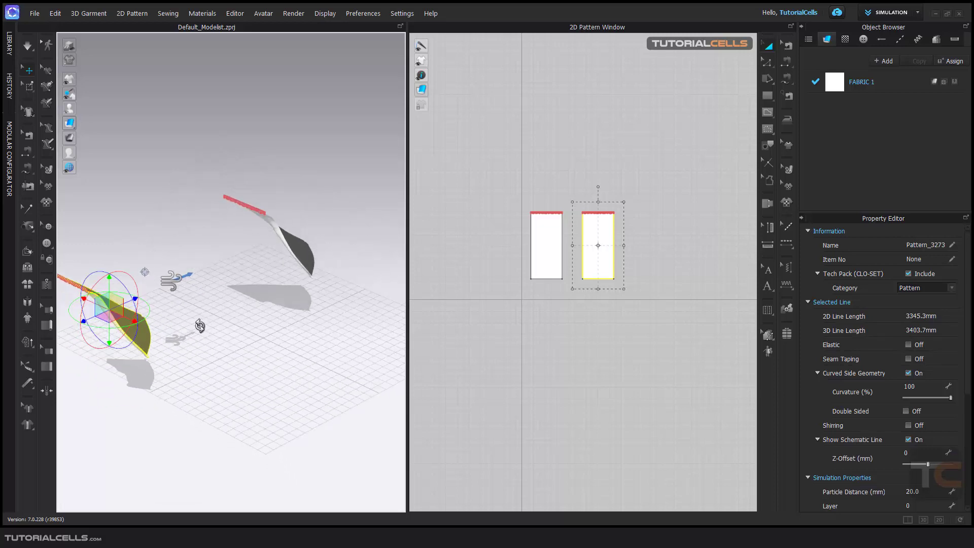
middle_drag(213, 321, 284, 321)
right_drag(252, 304, 262, 312)
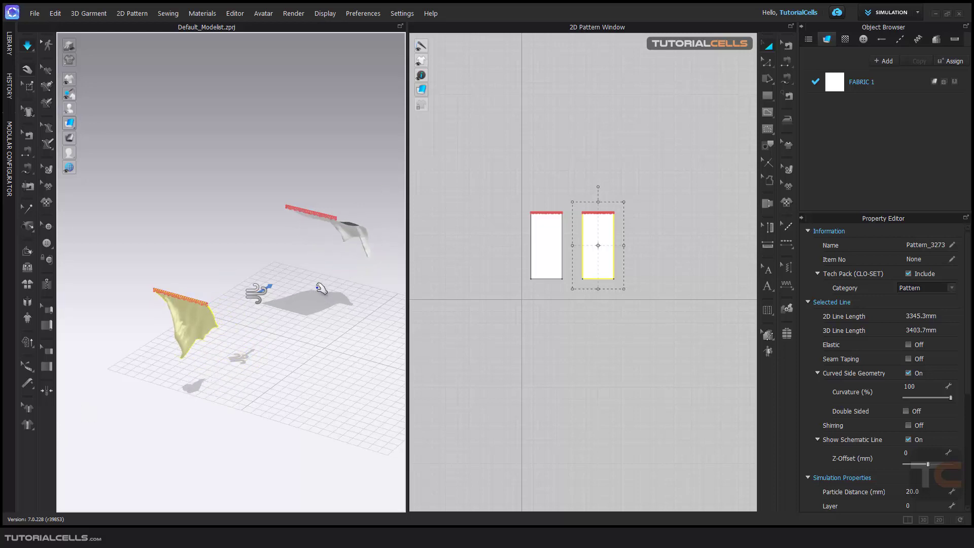
key(space)
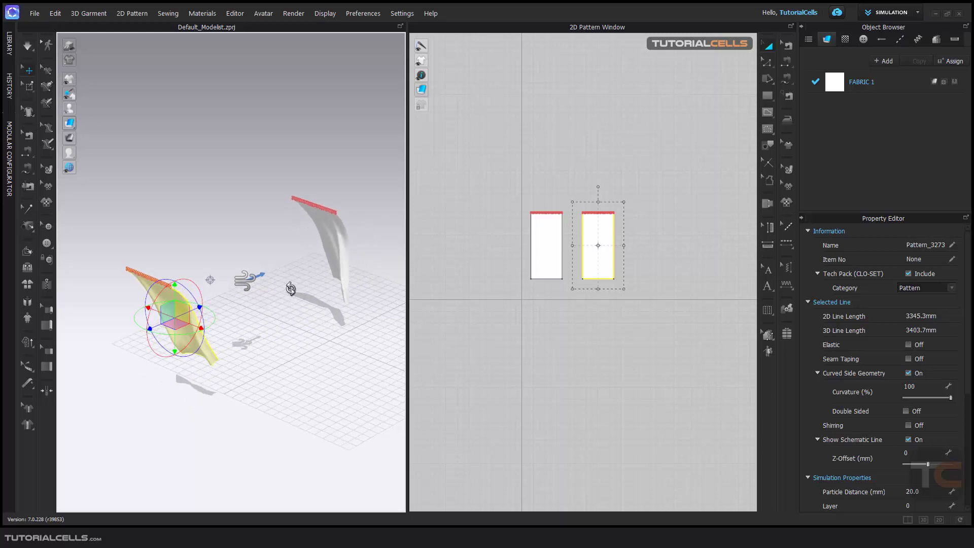
- Set the wind controller's type to Spherical
click(249, 287)
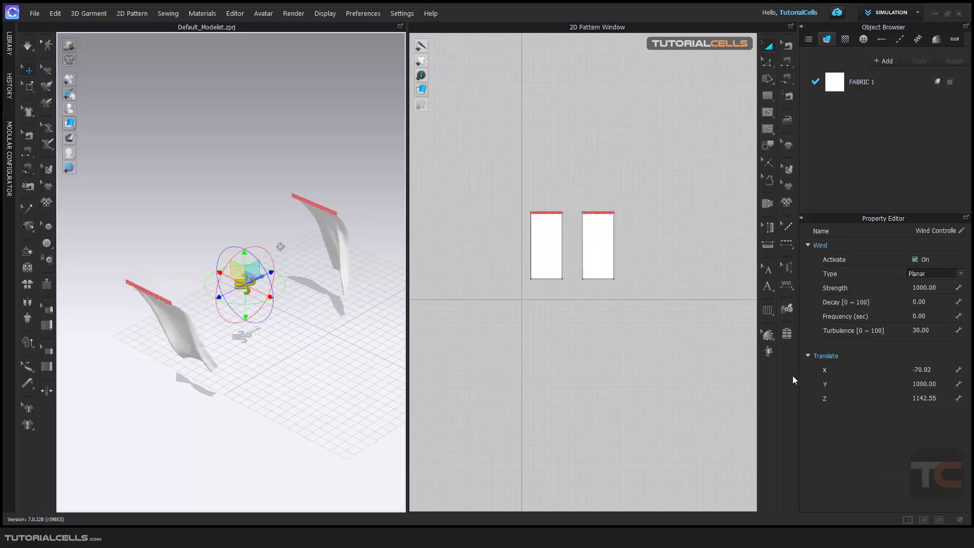
click(925, 278)
click(927, 288)
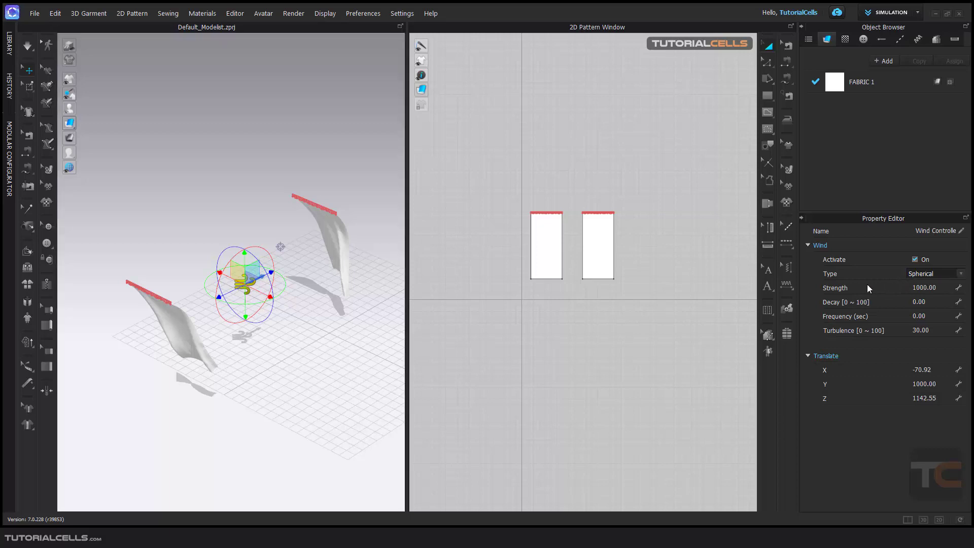
- Simulate the spherical wind on the two pinned patterns with the controller between them, and stop the simulation
mouse_move(348, 307)
right_down()
mouse_move(319, 321)
mouse_move(334, 315)
right_up()
click(237, 233)
click(250, 292)
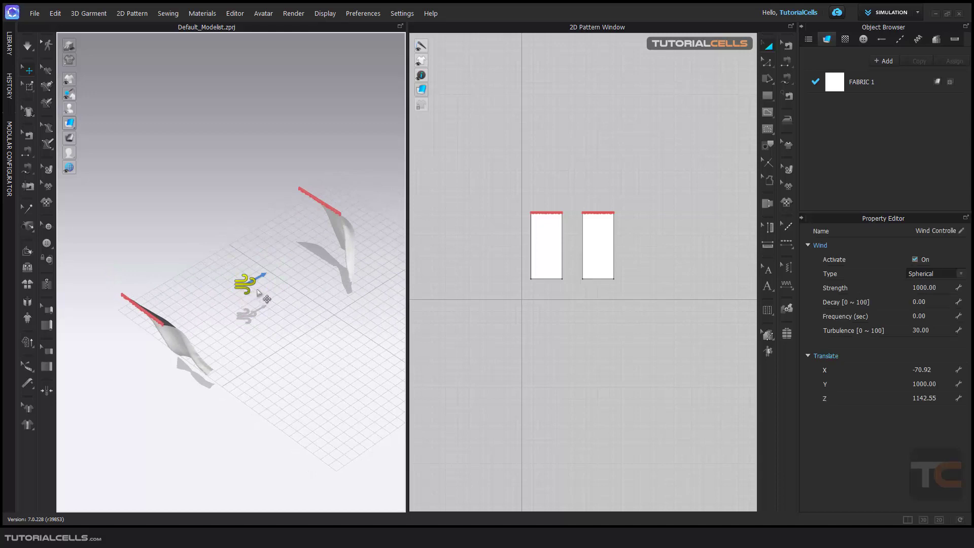
key(space)
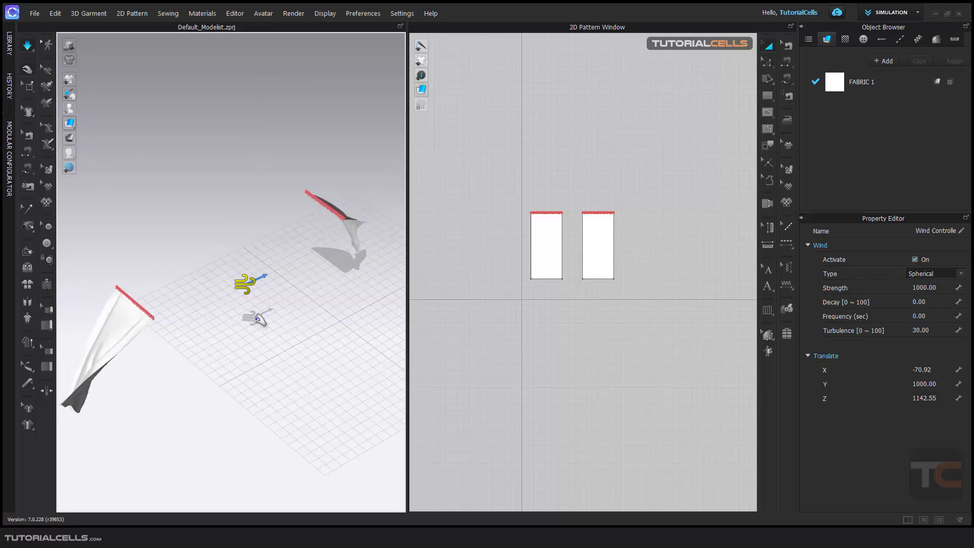
right_drag(281, 316, 223, 265)
scroll(267, 310, down, 2)
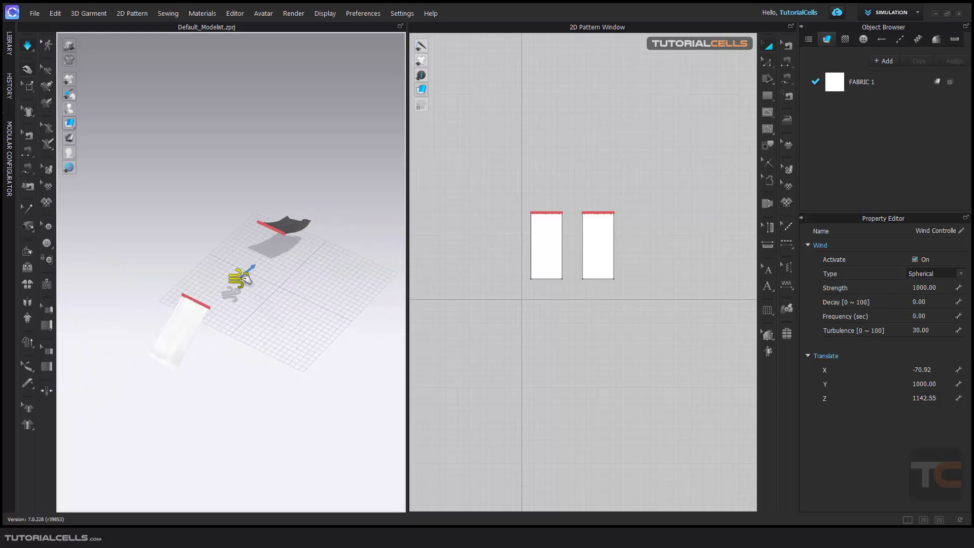
click(28, 46)
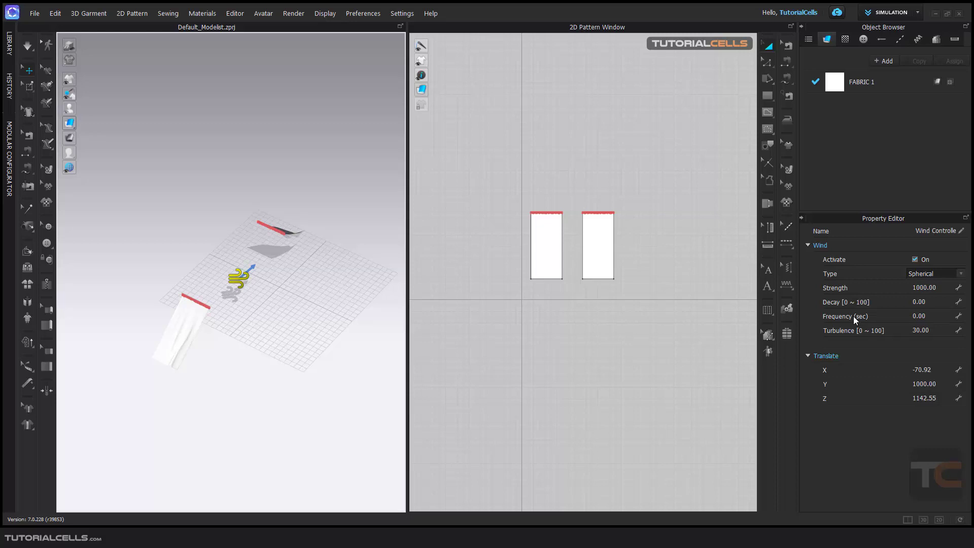
- Move the wind controller outside the two patterns to about X 216, Y 1003, Z 5032, and start the simulation to inspect the spherical wind
mouse_move(368, 278)
right_down()
mouse_move(356, 273)
mouse_move(373, 279)
right_up()
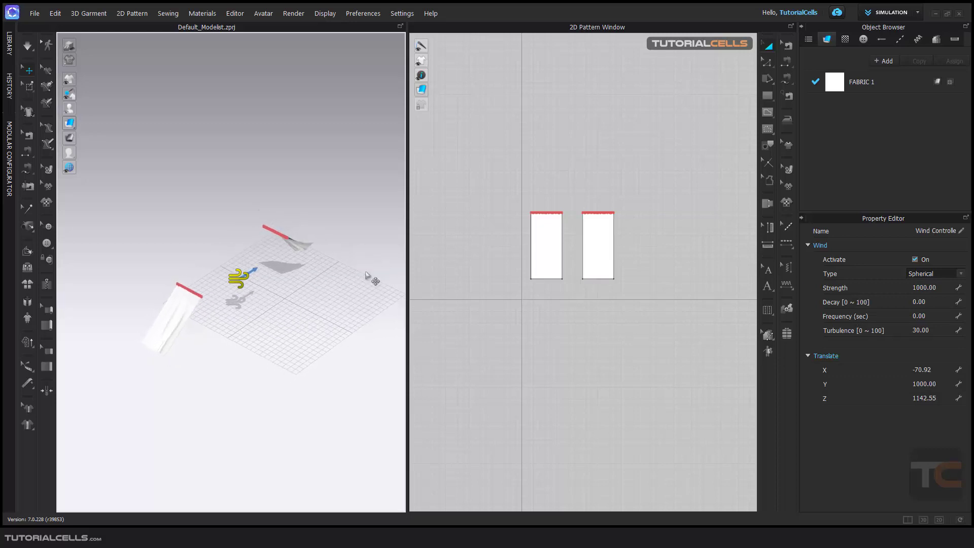
click(29, 70)
click(242, 279)
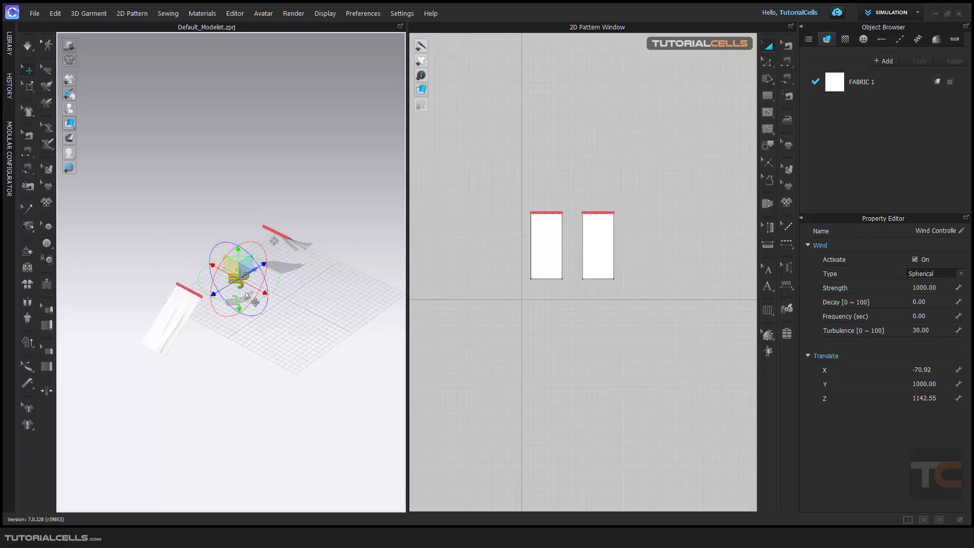
right_drag(224, 301, 223, 322)
drag(228, 269, 92, 440)
scroll(206, 425, down, 2)
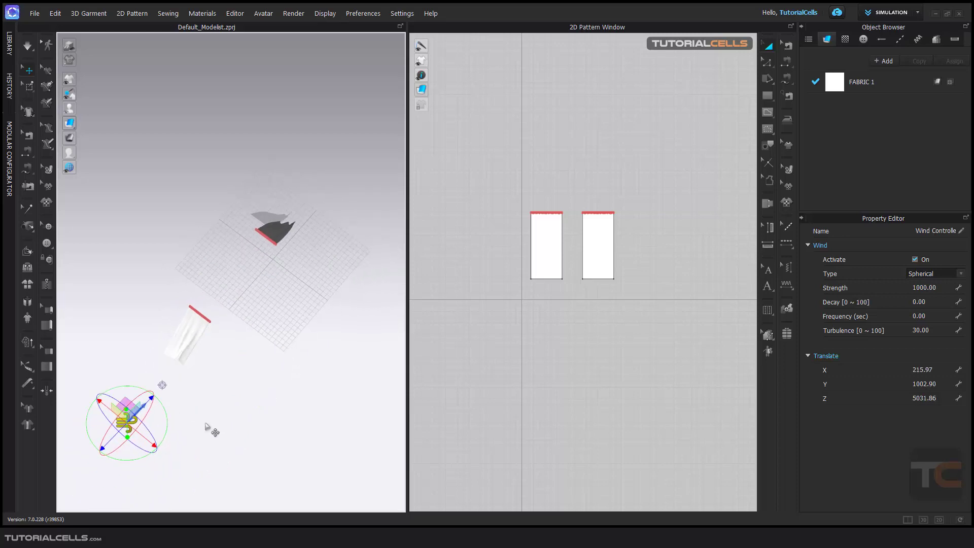
right_drag(207, 424, 202, 390)
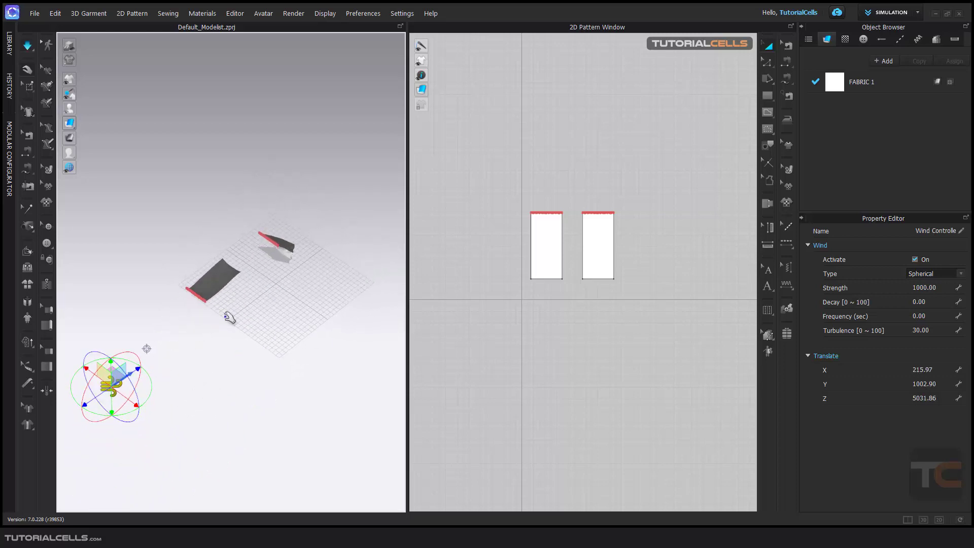
right_drag(180, 347, 184, 328)
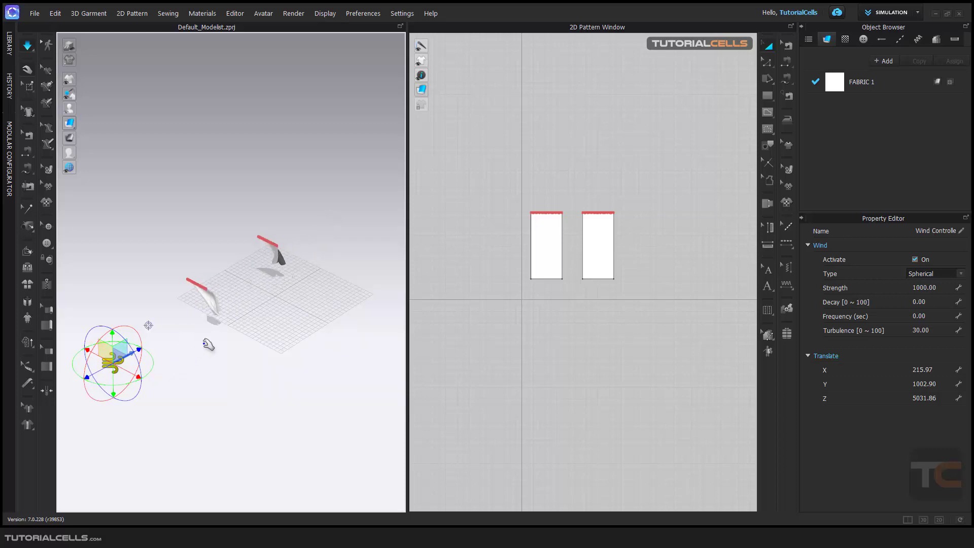
right_drag(207, 343, 165, 422)
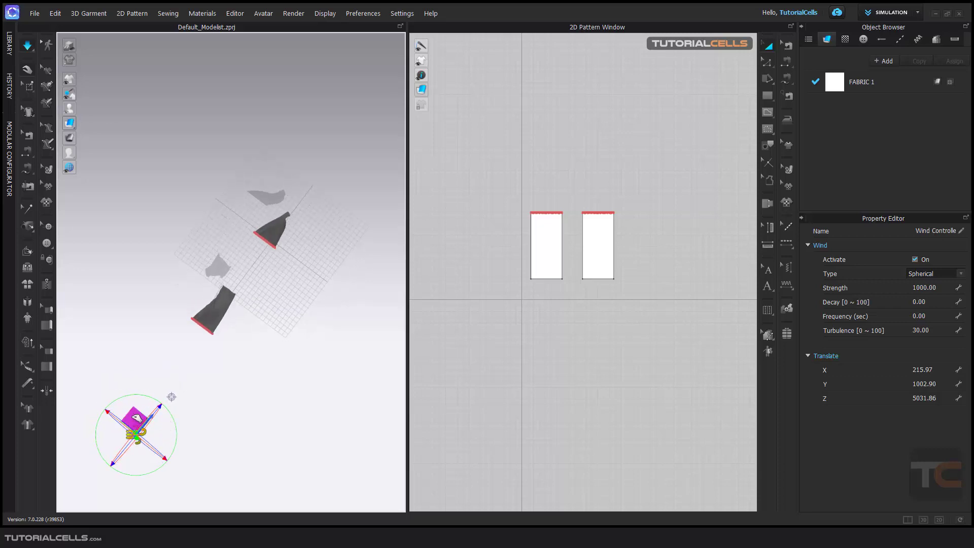
- Move the wind controller back between the two patterns, to about X 258, Y 1007, Z 1210, while the simulation runs
drag(133, 413, 246, 268)
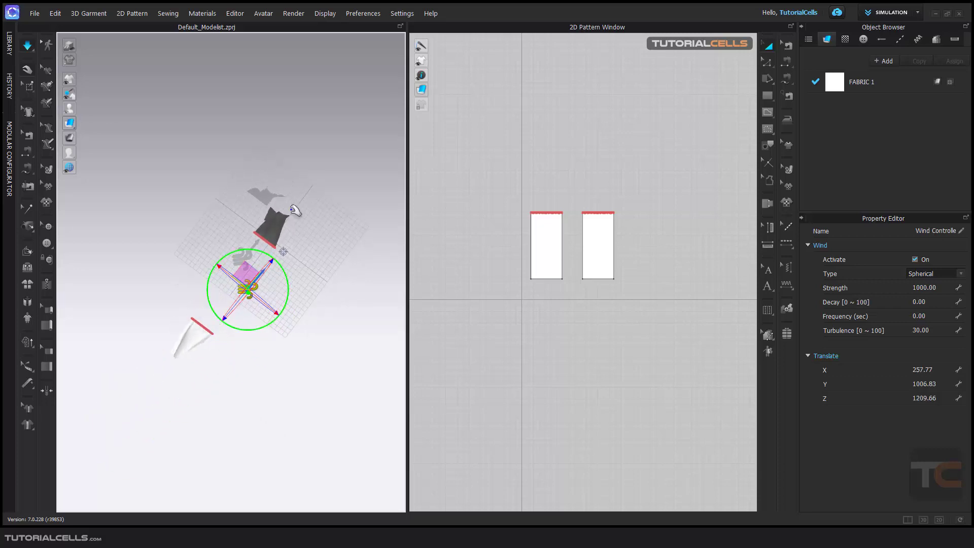
right_drag(253, 374, 252, 327)
scroll(274, 355, up, 3)
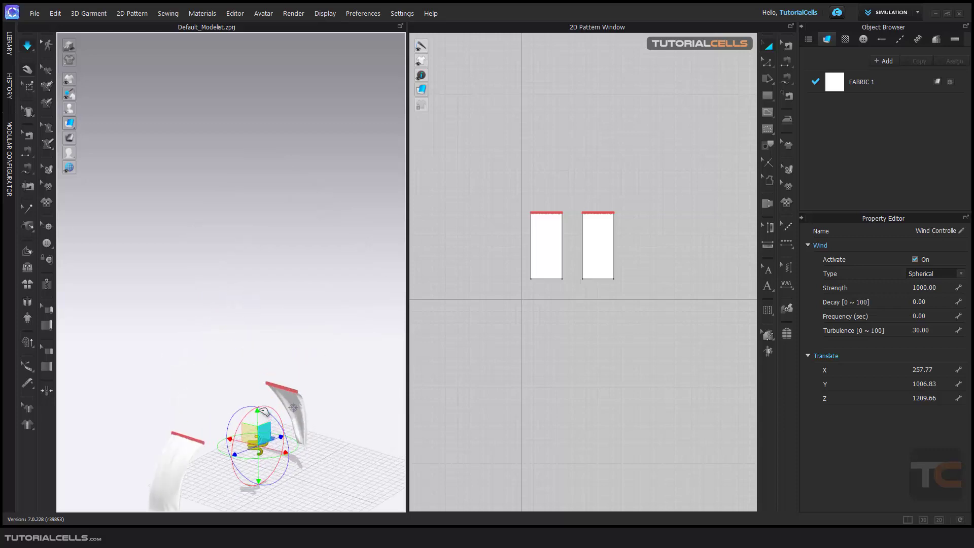
middle_drag(266, 396, 270, 269)
right_drag(269, 267, 264, 344)
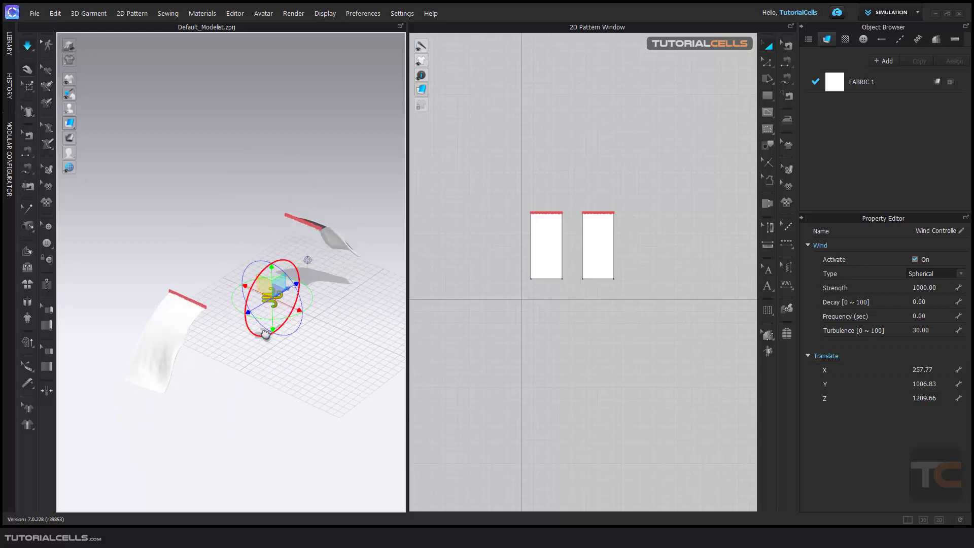
middle_drag(265, 335, 255, 326)
- Change the wind type to Planar during the simulation and examine its effect on both patterns
click(961, 274)
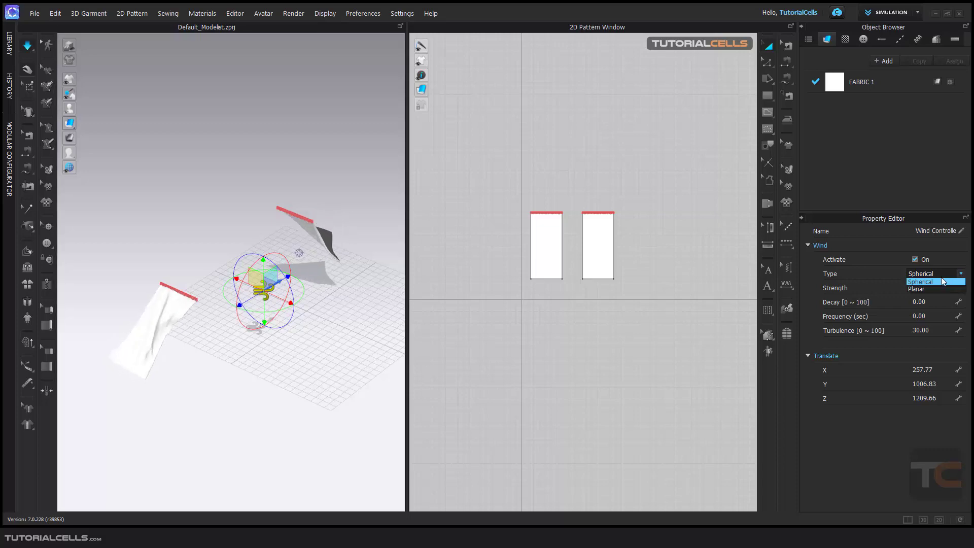
click(934, 288)
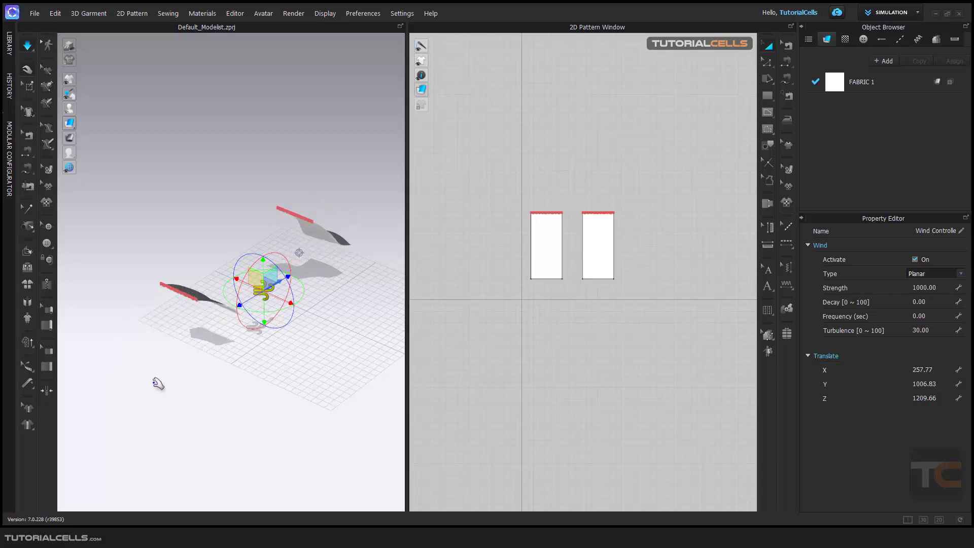
right_drag(289, 331, 330, 326)
scroll(332, 336, up, 3)
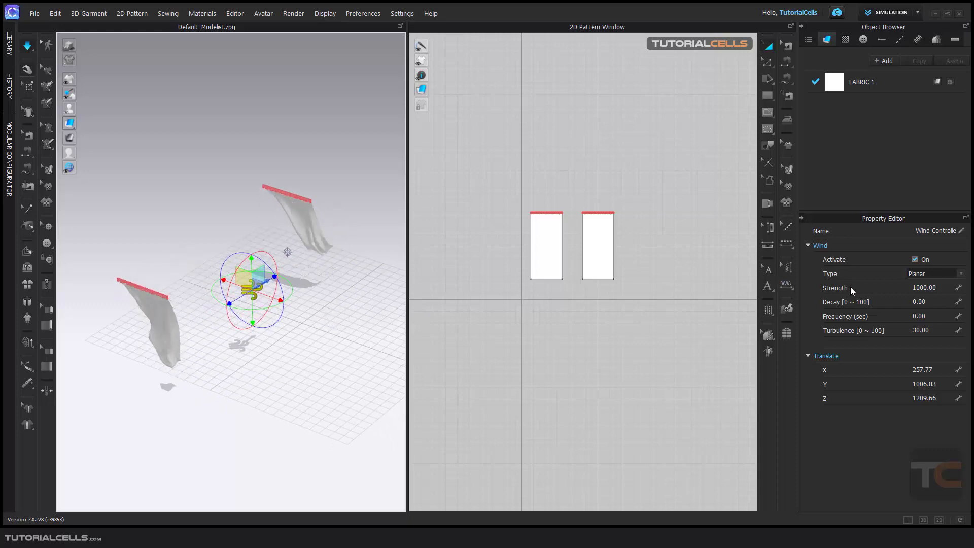
- Set the wind strength to 100 while the simulation runs
click(926, 289)
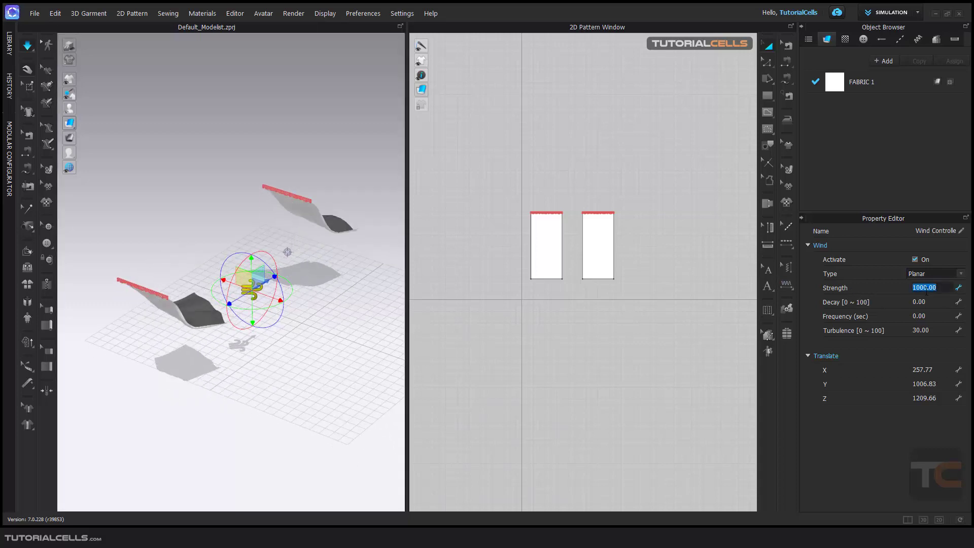
text(100)
key(Return)
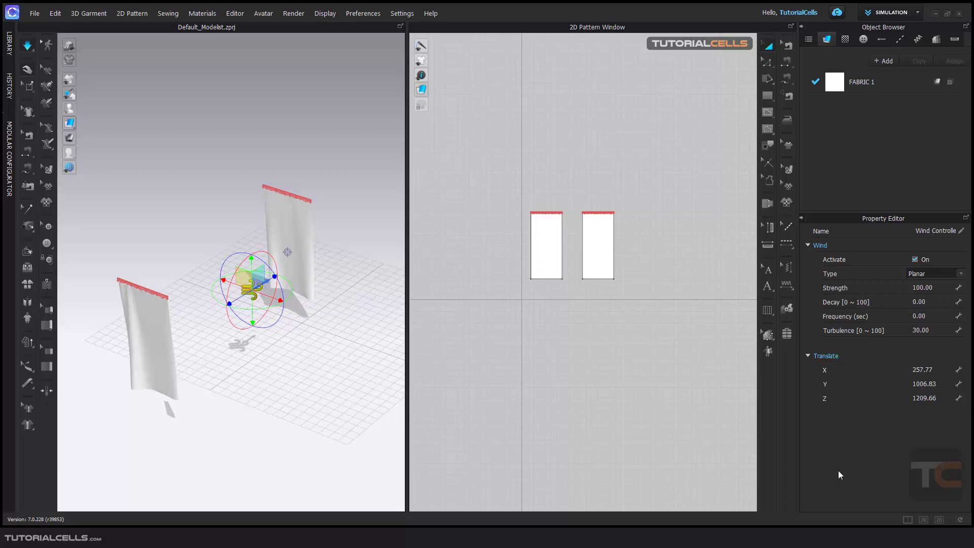
- Set the wind strength to 5000 to simulate a much stronger wind
double_click(929, 288)
text(50)
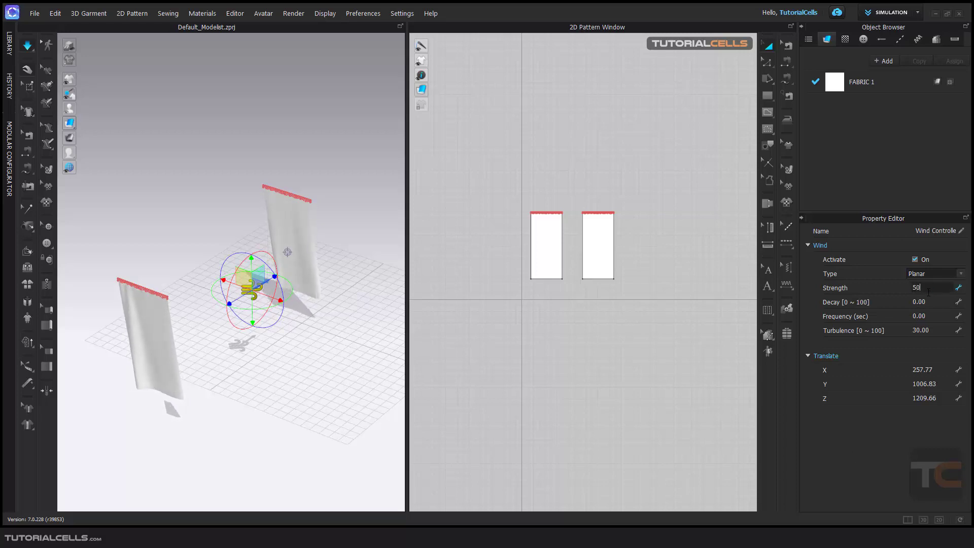
text(00)
key(Return)
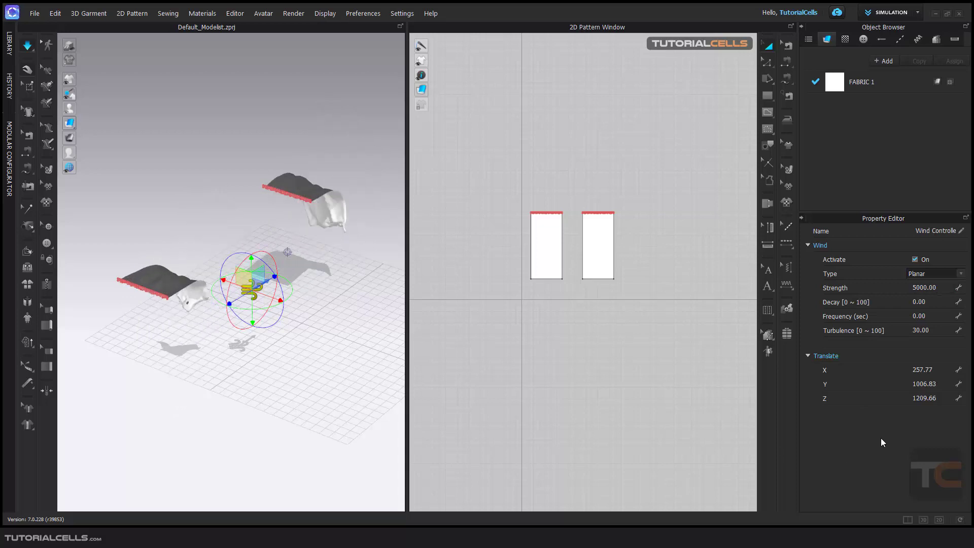
- Set the wind strength back to 1000
click(926, 287)
text(10)
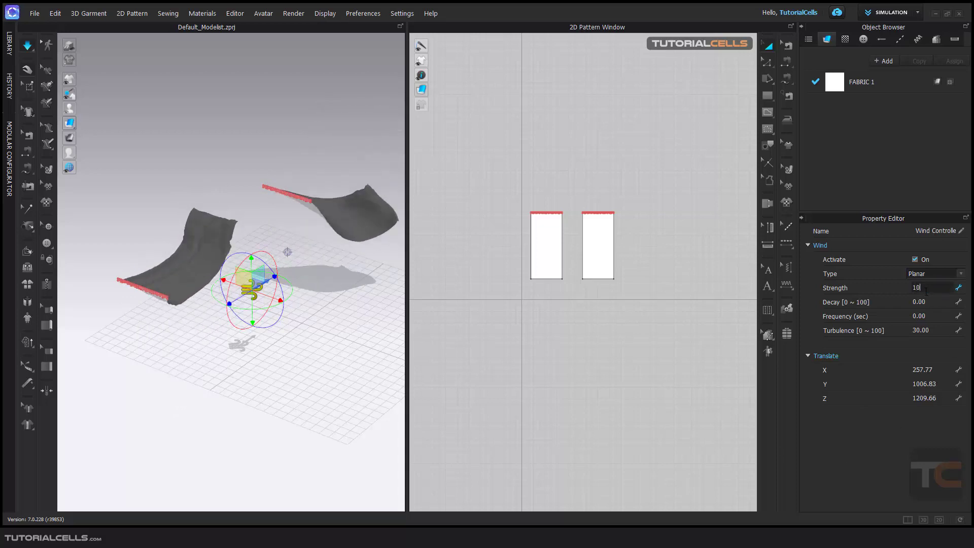
text(00)
key(Return)
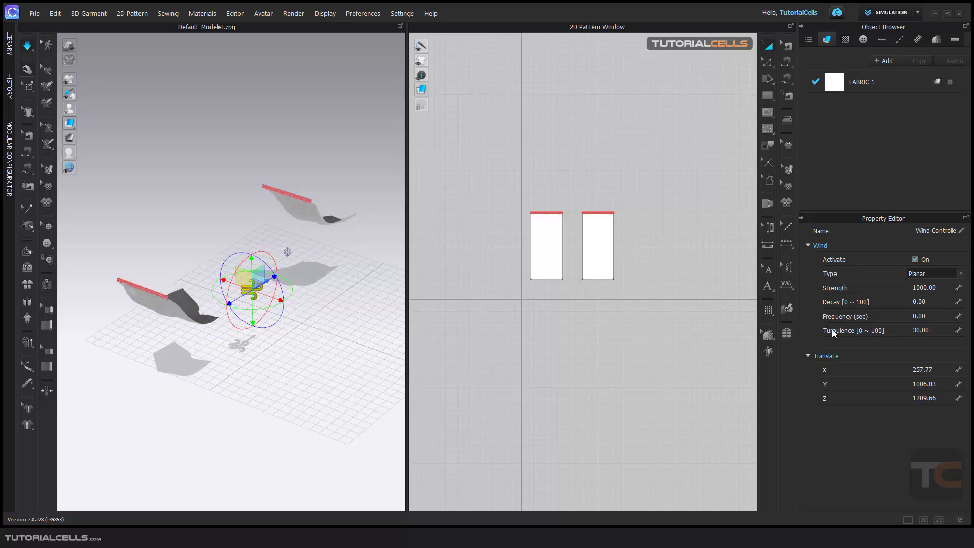
- Set the wind turbulence to 0 while the simulation runs
double_click(921, 331)
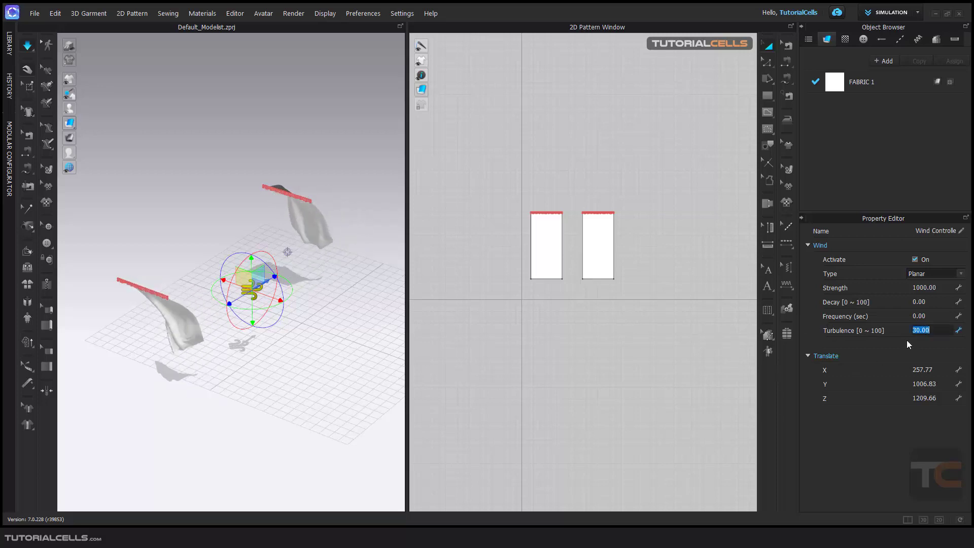
text(0)
key(Return)
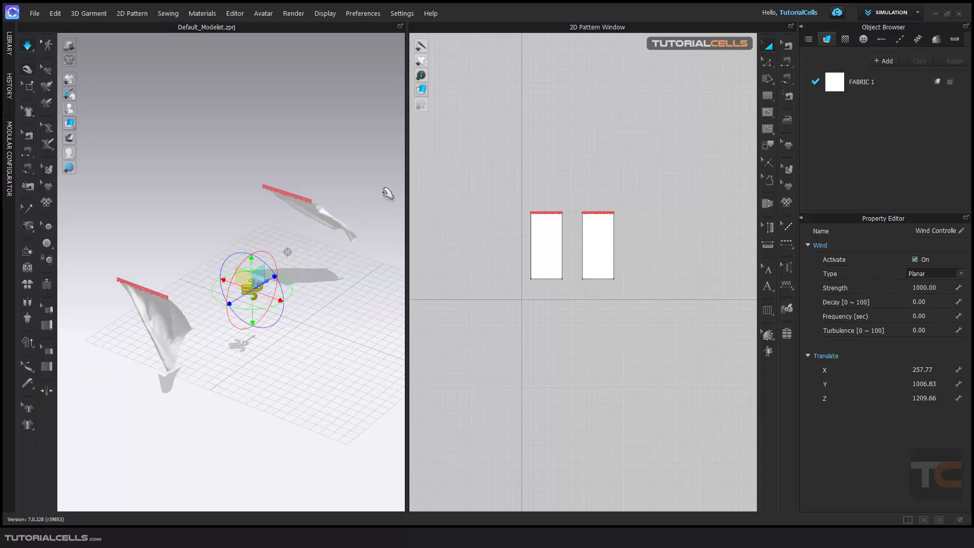
- Set the wind turbulence to 40 to simulate more irregular wind
click(928, 334)
text(40)
key(Return)
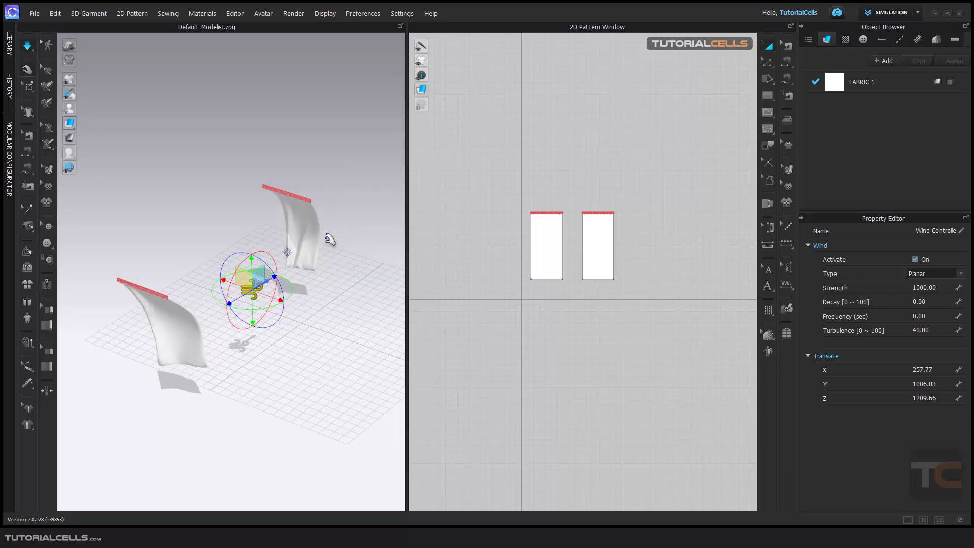
- Set the wind turbulence back to 30
click(923, 330)
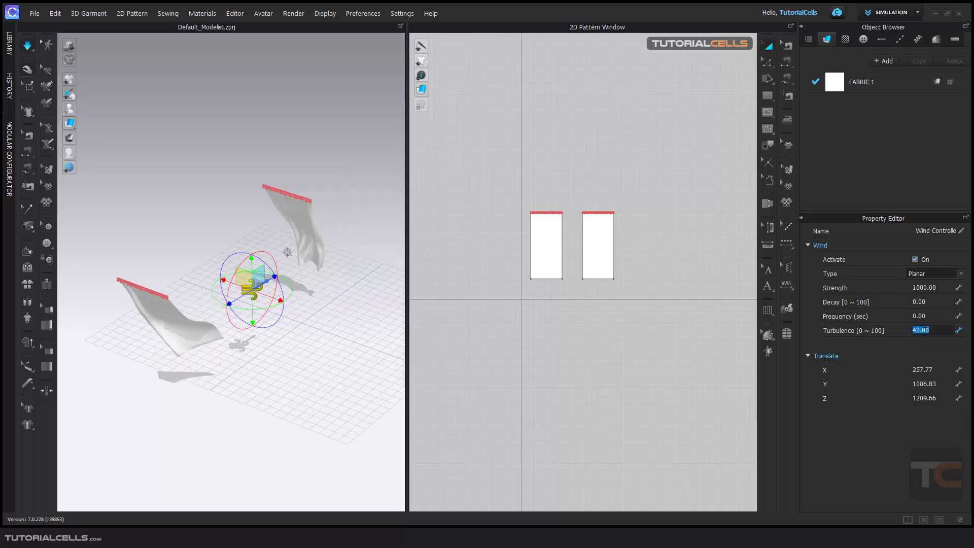
text(30)
key(Return)
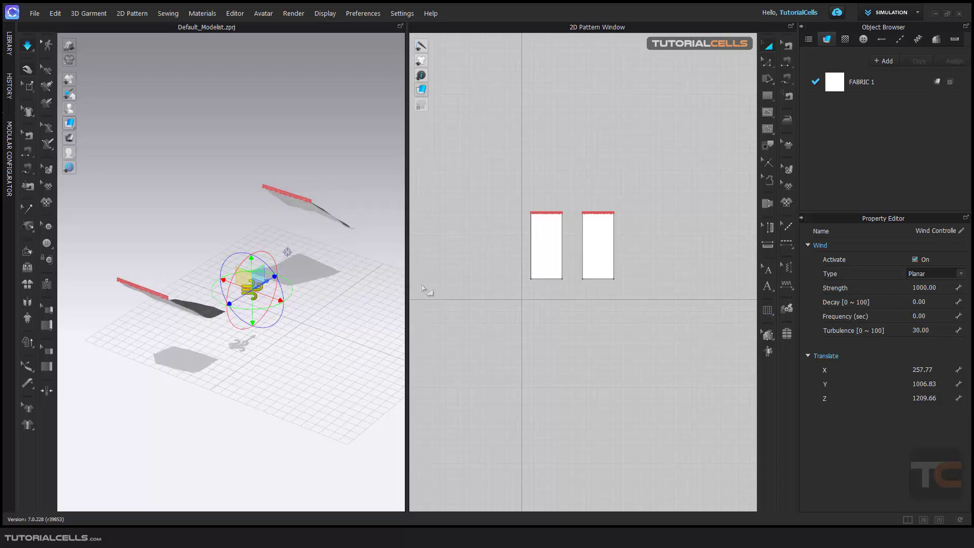
- Set the wind frequency to 2 seconds while the simulation runs
double_click(933, 321)
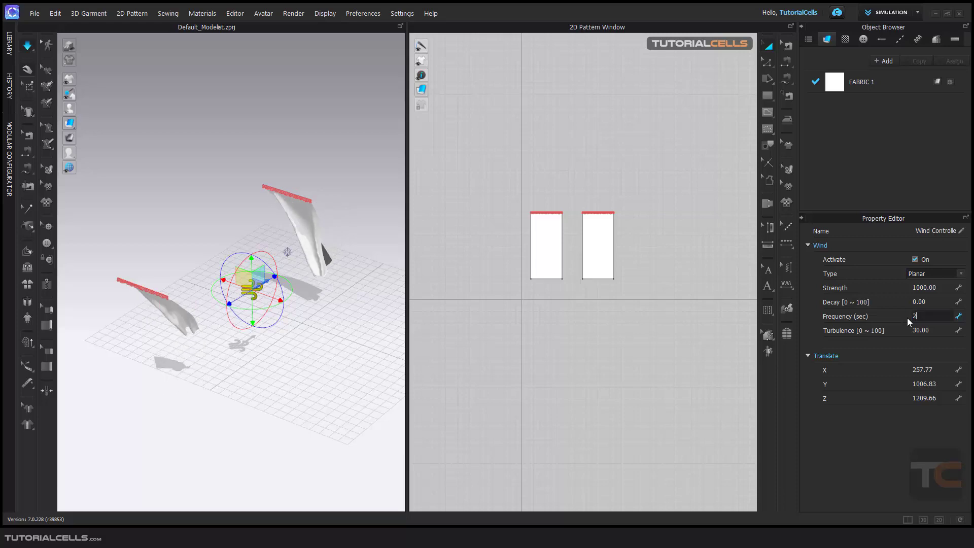
key(Return)
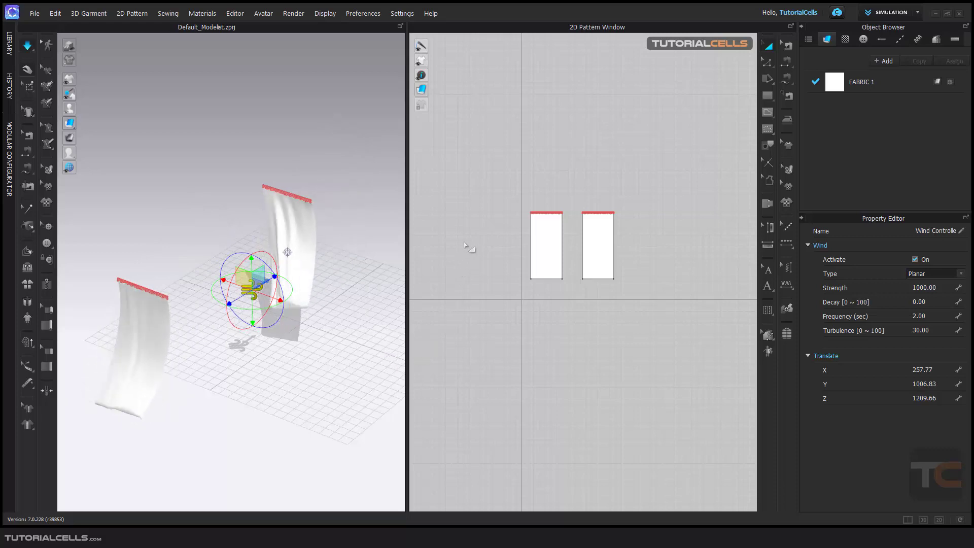
- Set the wind frequency to 0 seconds while the simulation runs
click(920, 317)
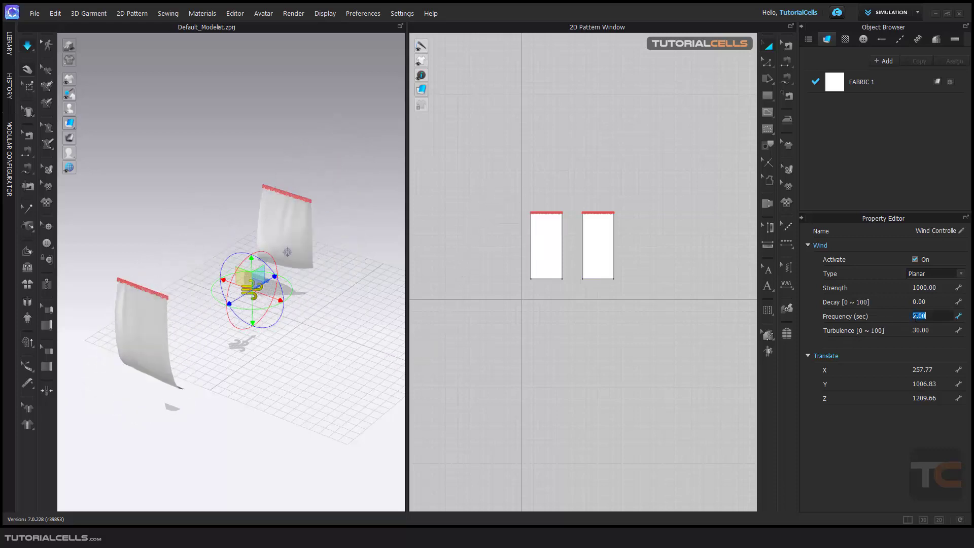
text(0)
key(Return)
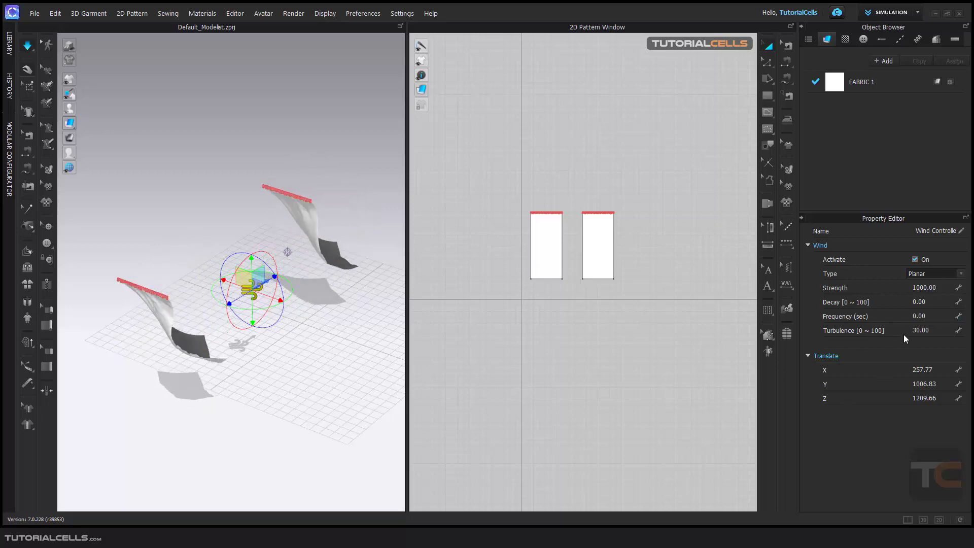
- Place the wind controller at the origin by setting its X, Y and Z translation to 0
mouse_move(171, 359)
right_down()
mouse_move(229, 333)
mouse_move(170, 355)
right_up()
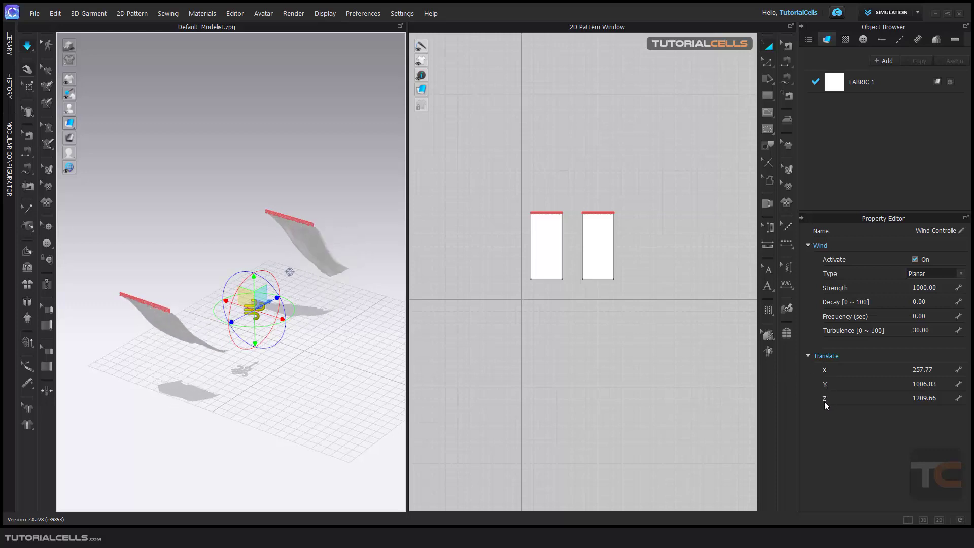
double_click(922, 370)
text(0)
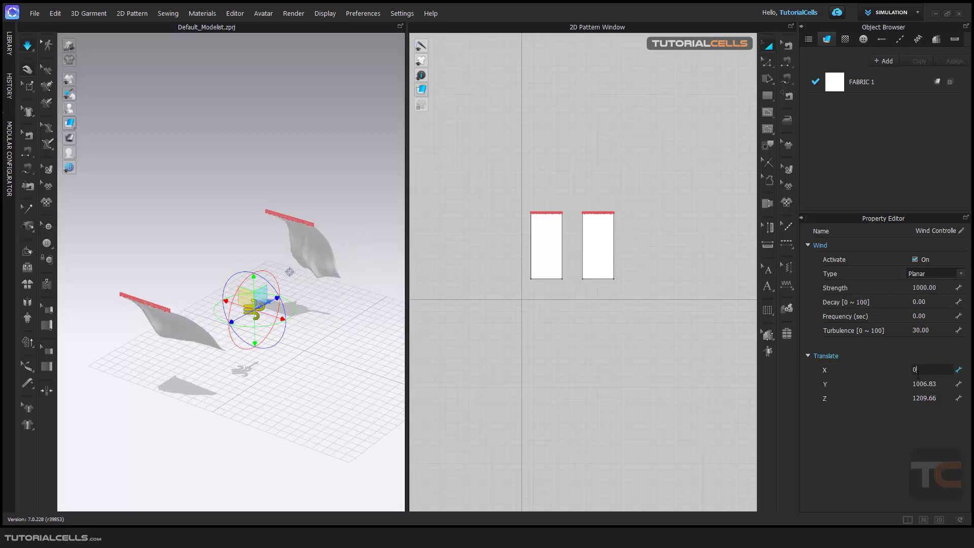
double_click(923, 383)
text(0)
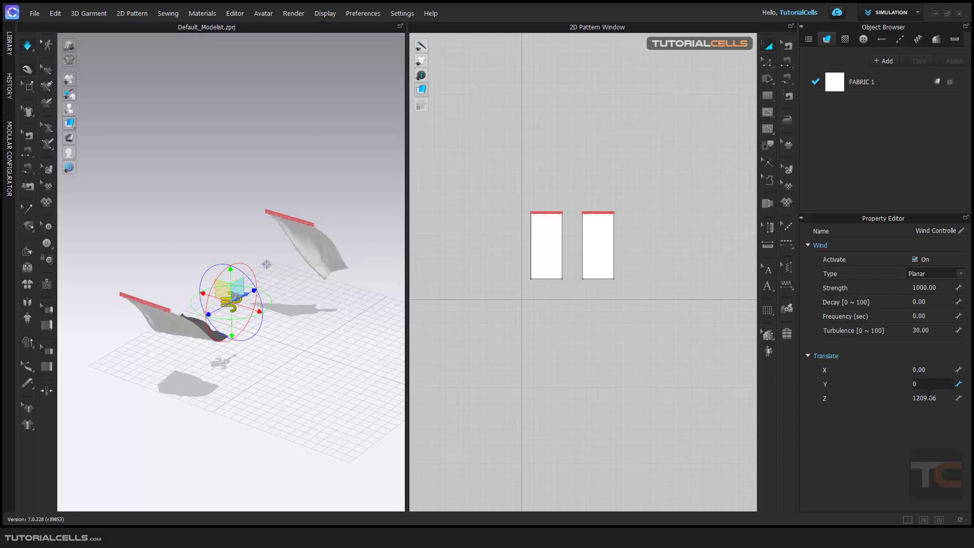
double_click(924, 398)
text(0)
key(Return)
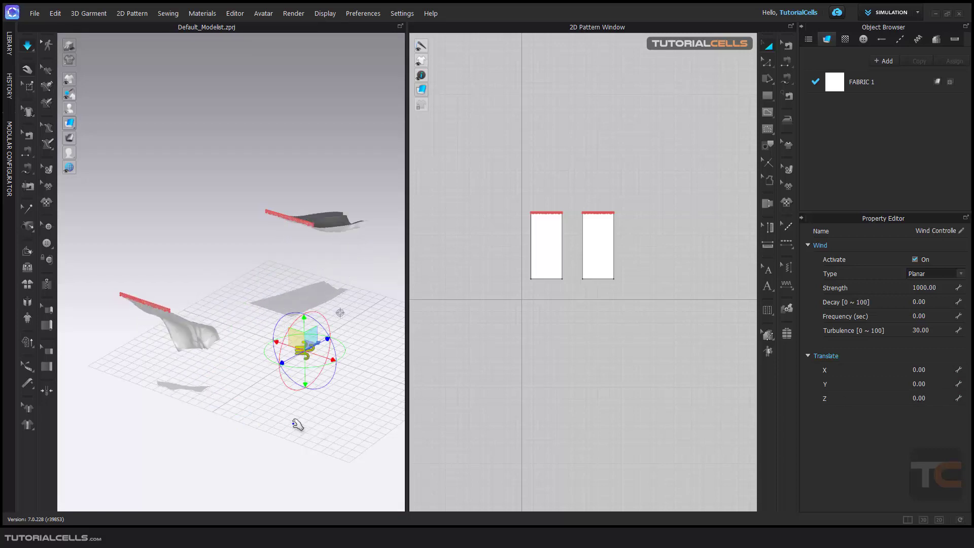
- Raise the wind controller with its gizmo to a height of about 773, and move it along Z to about 495
right_drag(331, 412, 337, 415)
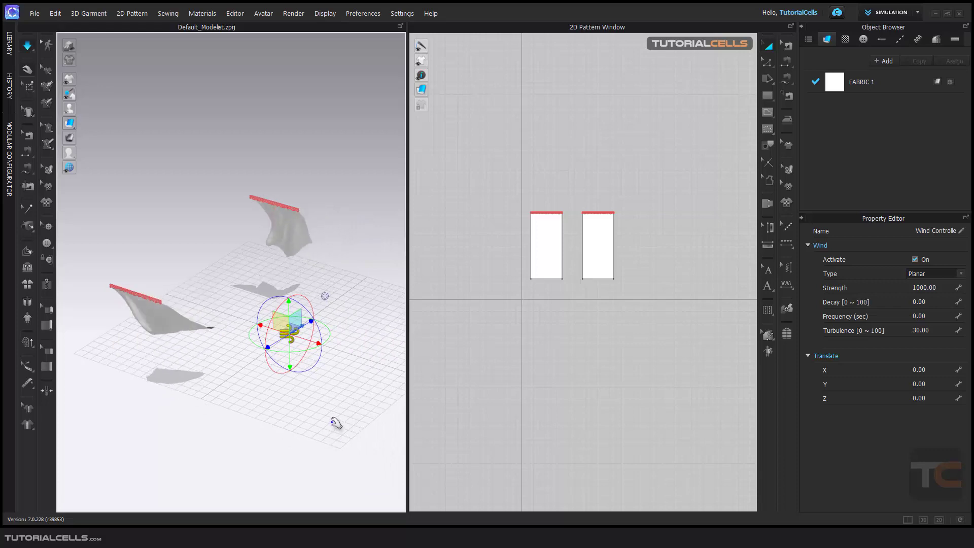
right_drag(336, 423, 312, 401)
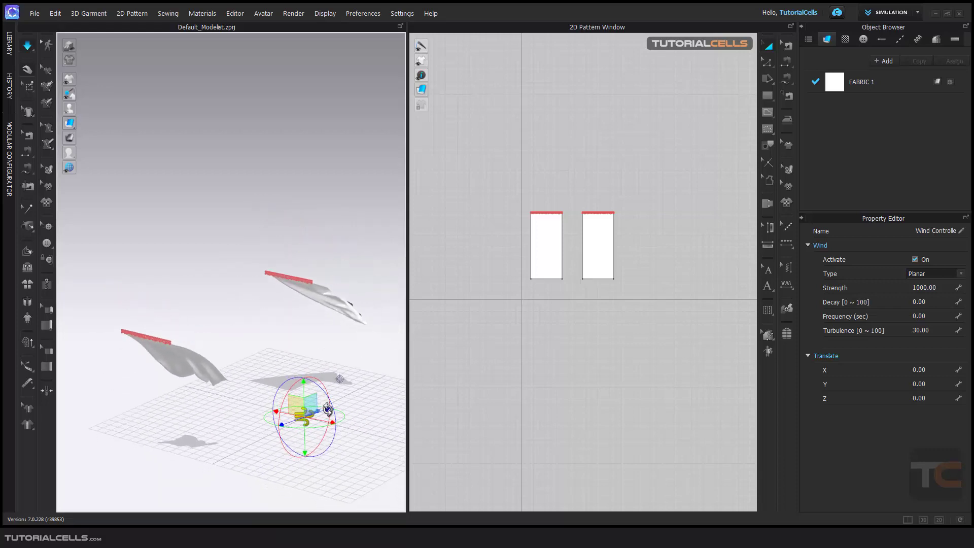
drag(304, 390, 304, 328)
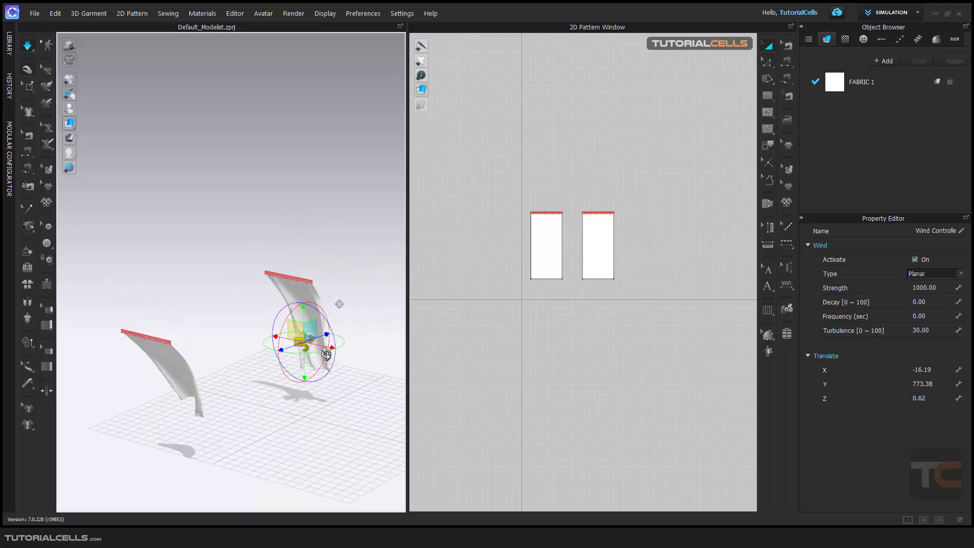
right_drag(282, 415, 285, 428)
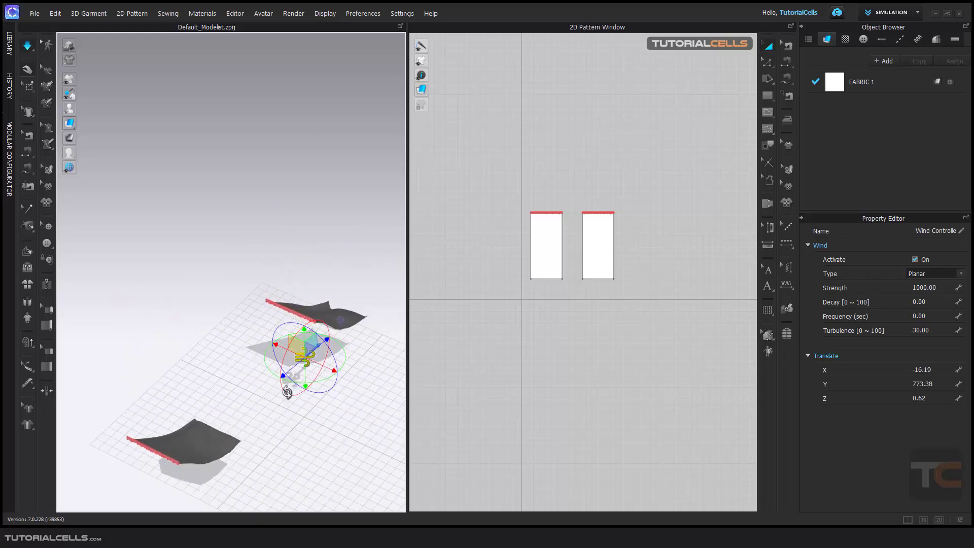
drag(282, 376, 253, 399)
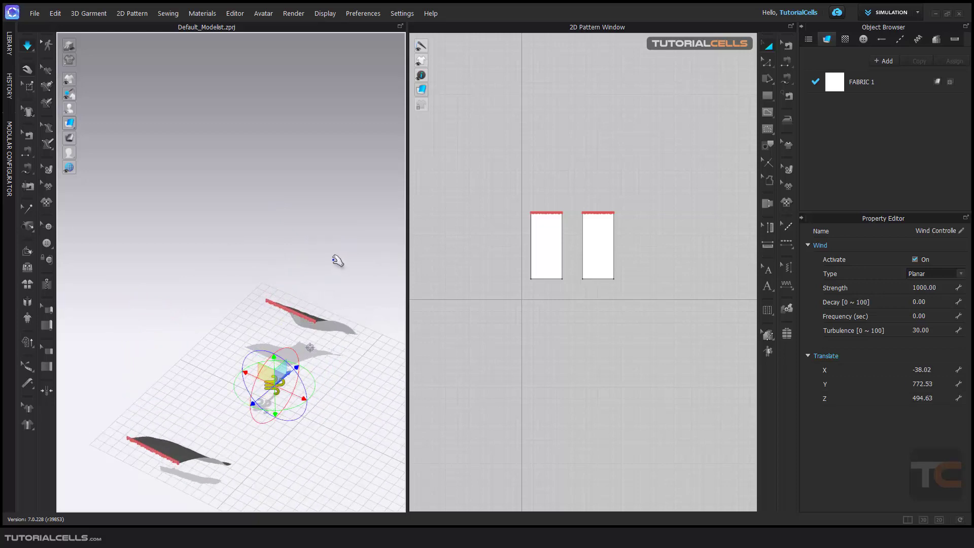
- Deactivate the wind, run the simulation until both fabric pieces hang straight down, and stop it
middle_drag(335, 260, 304, 194)
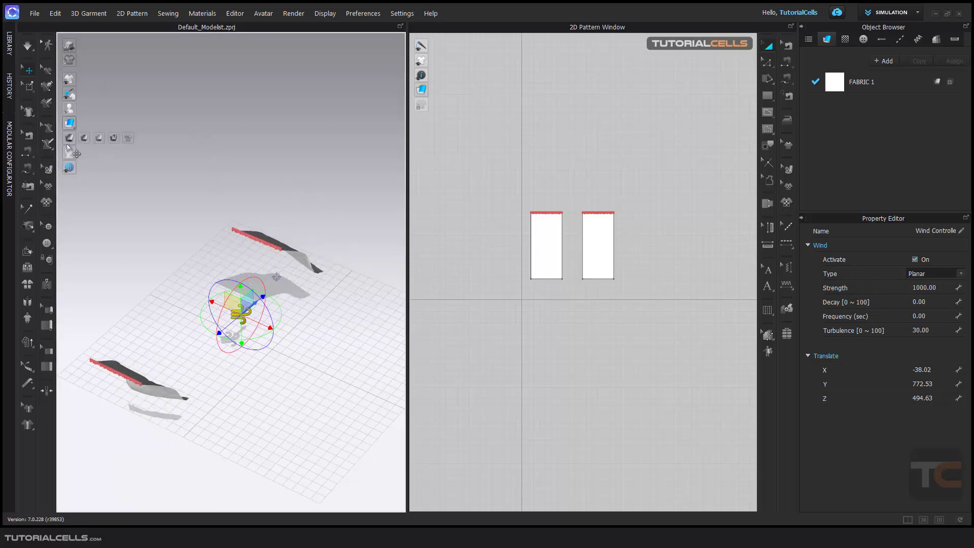
mouse_move(70, 172)
click(915, 259)
key(space)
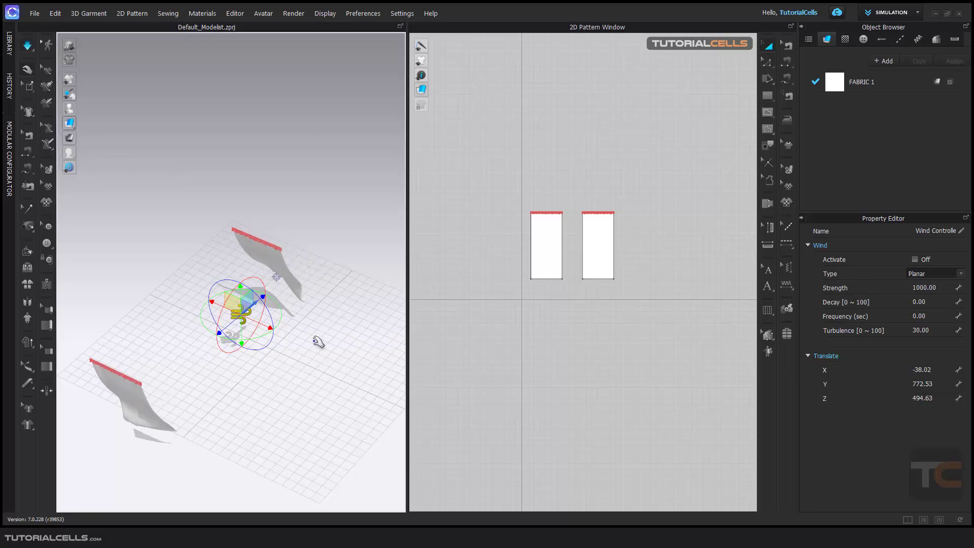
right_drag(303, 355, 111, 184)
key(space)
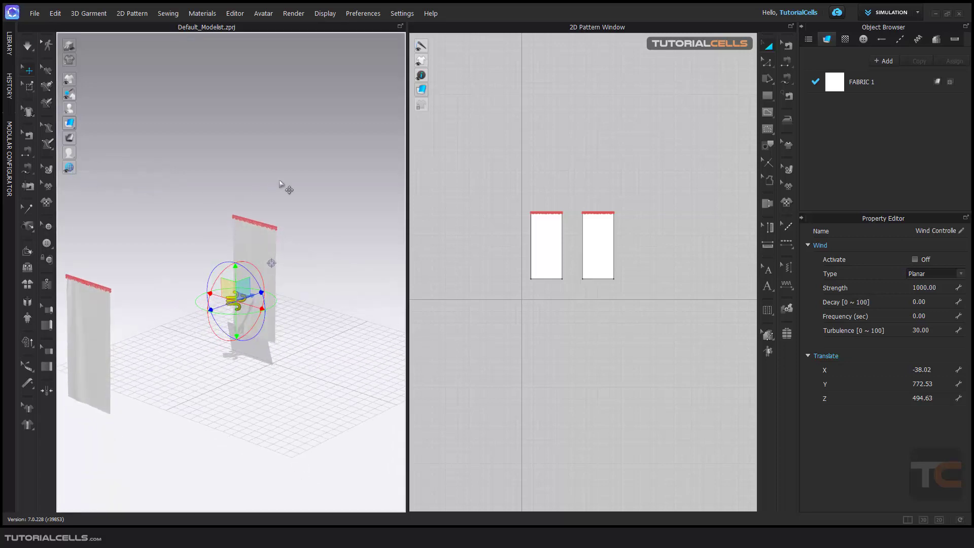